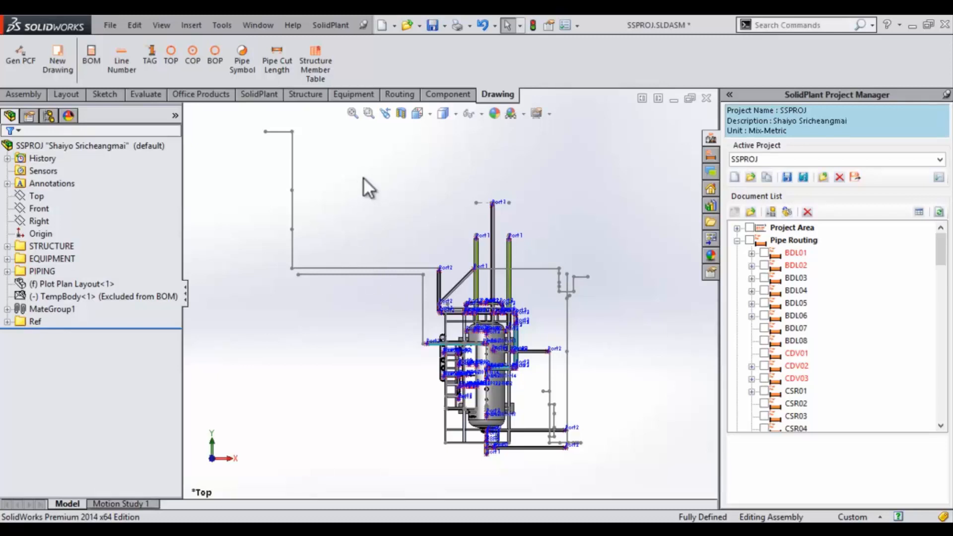
Step: Create a new drawing of the assembly and set up its model view in Top orientation at a custom scale of 1:50
{"action": "left_click", "coordinate": [61, 66]}
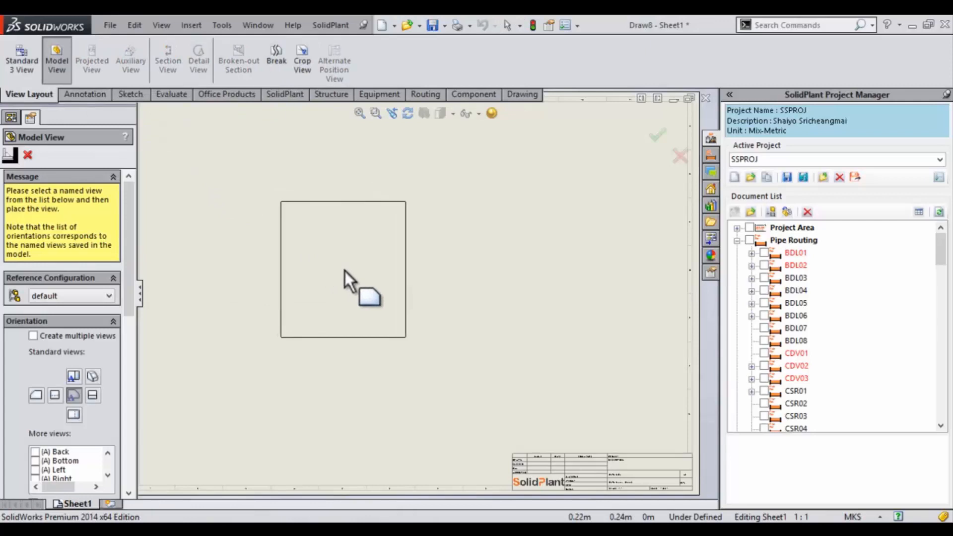
{"action": "middle_click_drag", "start_coordinate": [322, 266], "coordinate": [379, 255]}
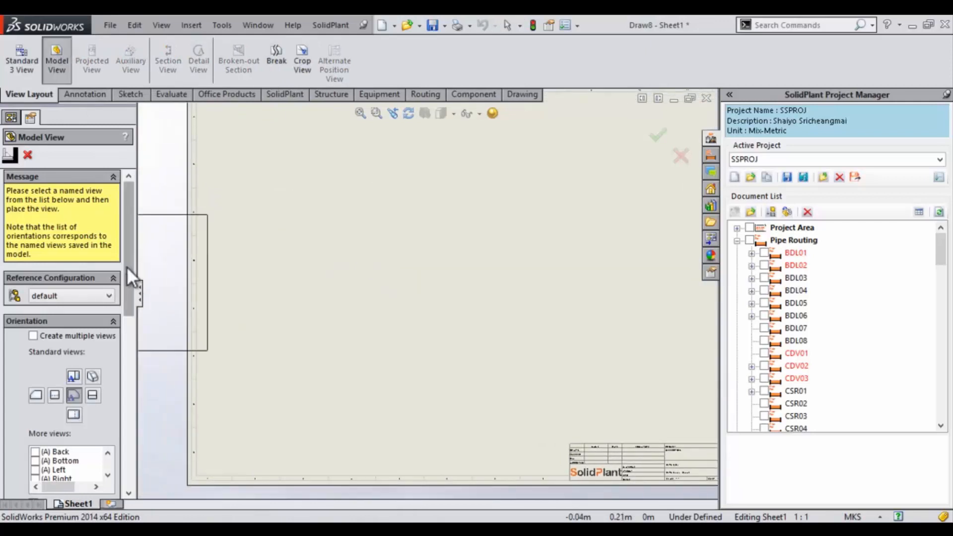
{"action": "left_click_drag", "start_coordinate": [130, 259], "coordinate": [130, 314]}
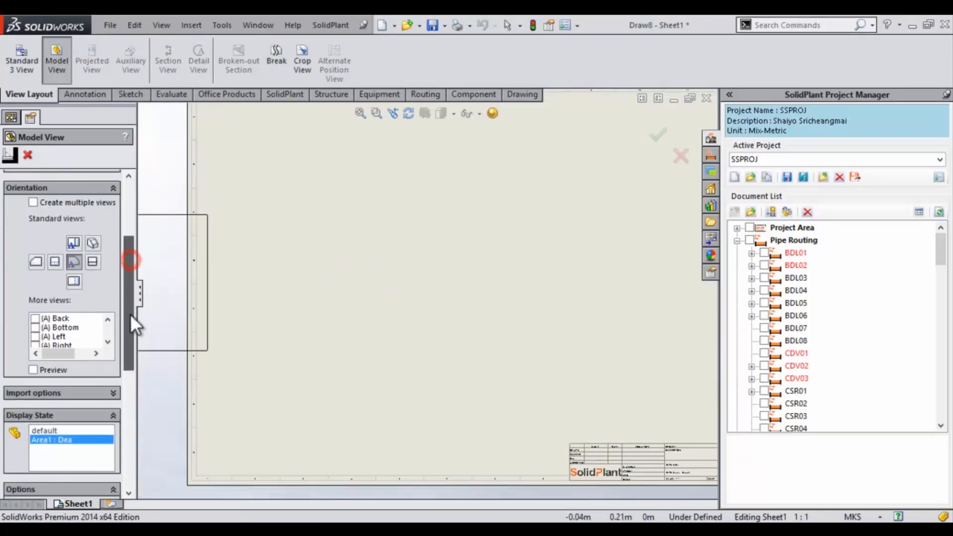
{"action": "left_click", "coordinate": [74, 242]}
{"action": "left_click_drag", "start_coordinate": [131, 286], "coordinate": [133, 371]}
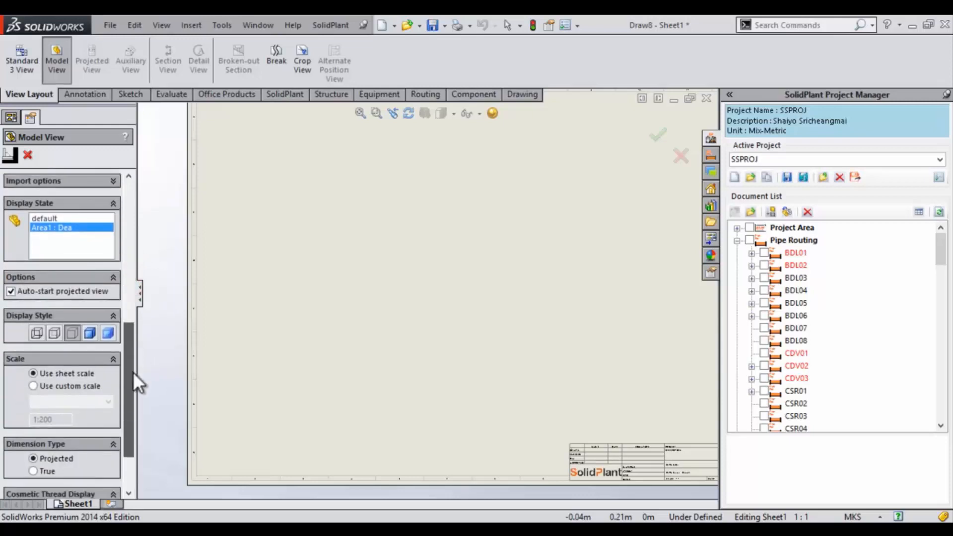
{"action": "left_click", "coordinate": [70, 386]}
{"action": "left_click", "coordinate": [62, 420]}
{"action": "key", "text": "BackSpace"}
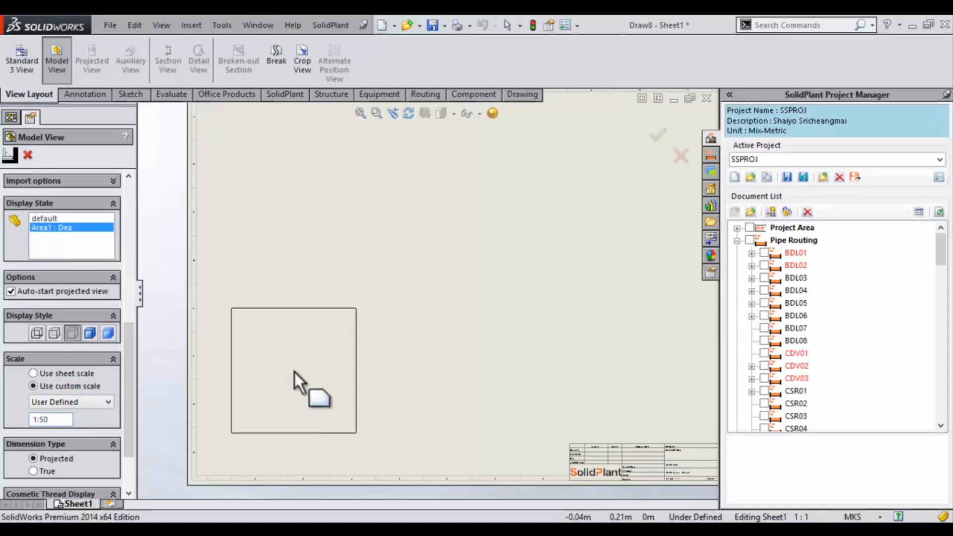
Step: Place the Top view on the sheet without projected views and shift it up and left, clear of the title block
{"action": "key", "text": "f"}
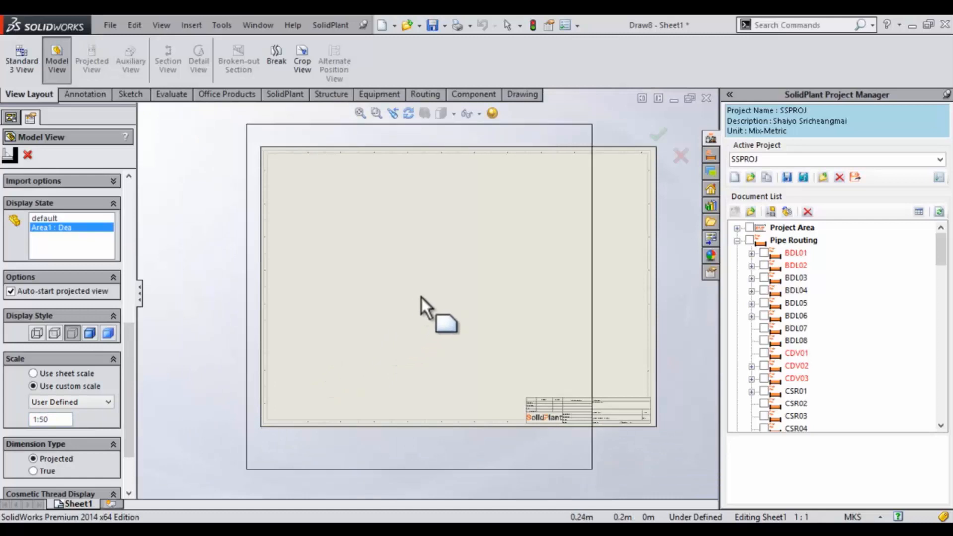
{"action": "left_click", "coordinate": [485, 279]}
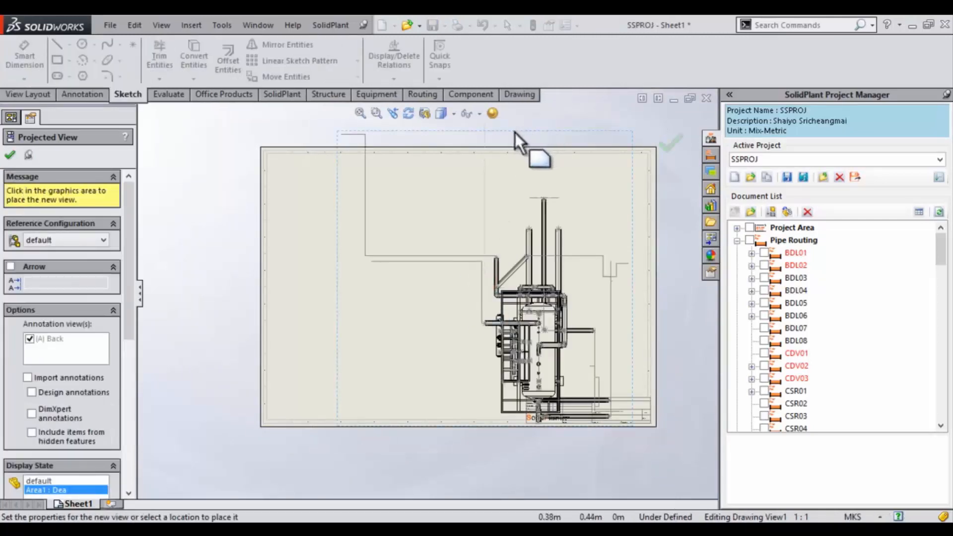
{"action": "left_click", "coordinate": [660, 145]}
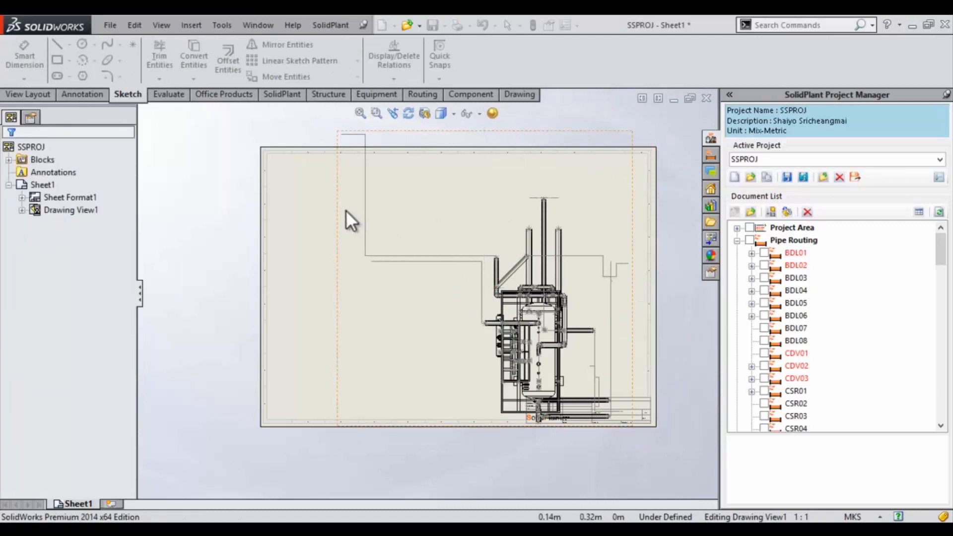
{"action": "mouse_move", "coordinate": [338, 206]}
{"action": "left_mouse_down"}
{"action": "mouse_move", "coordinate": [324, 162]}
{"action": "mouse_move", "coordinate": [310, 169]}
{"action": "left_mouse_up"}
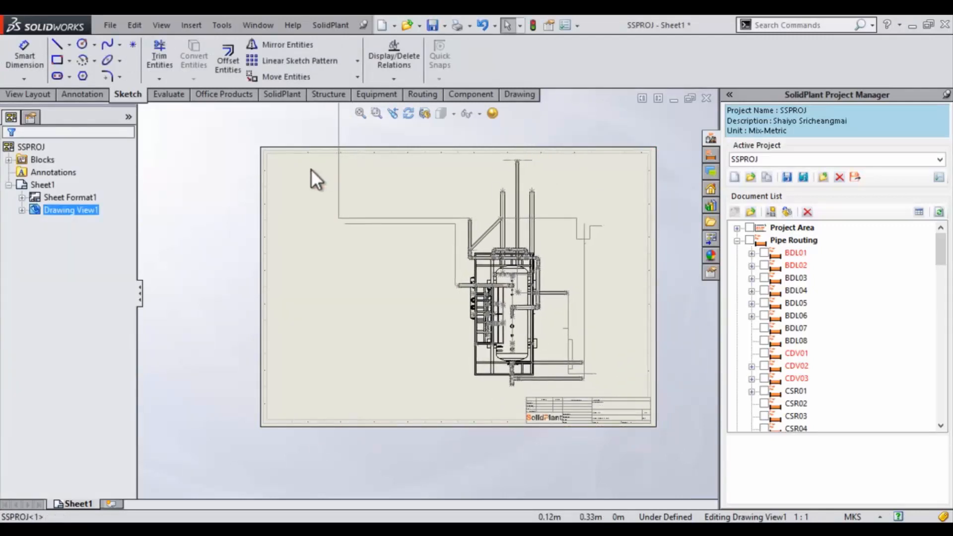
Step: Start a second model view of the same assembly in Left orientation
{"action": "key", "text": "z"}
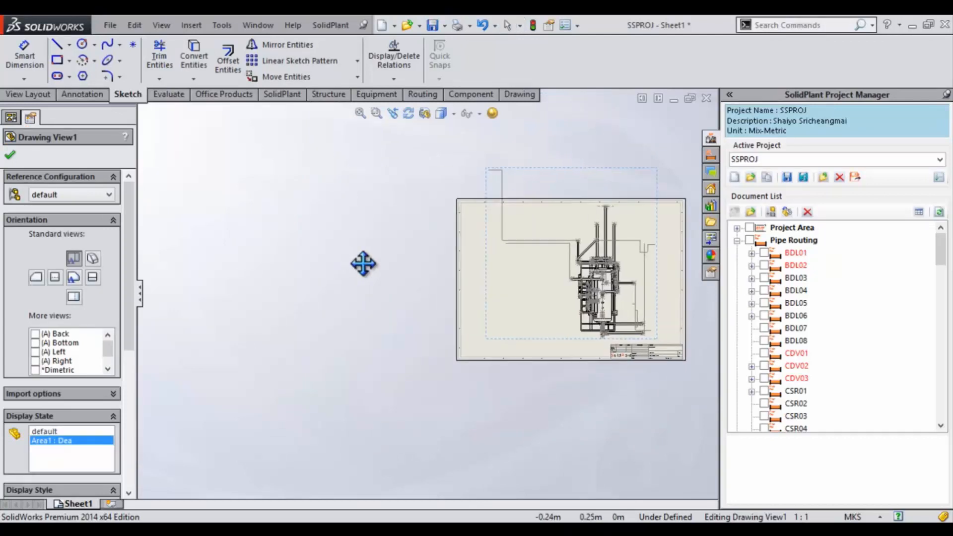
{"action": "left_click", "coordinate": [33, 94]}
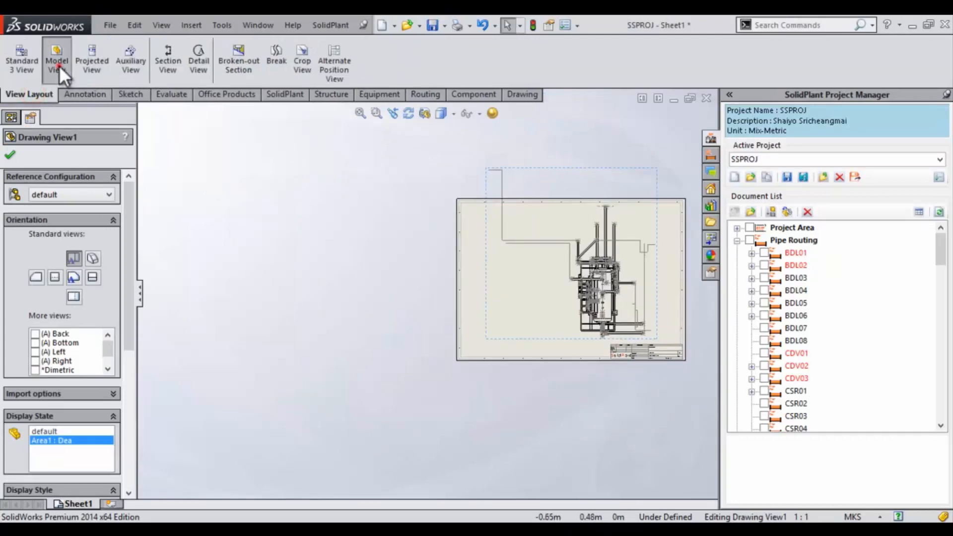
{"action": "left_click", "coordinate": [57, 63]}
{"action": "left_click", "coordinate": [502, 264]}
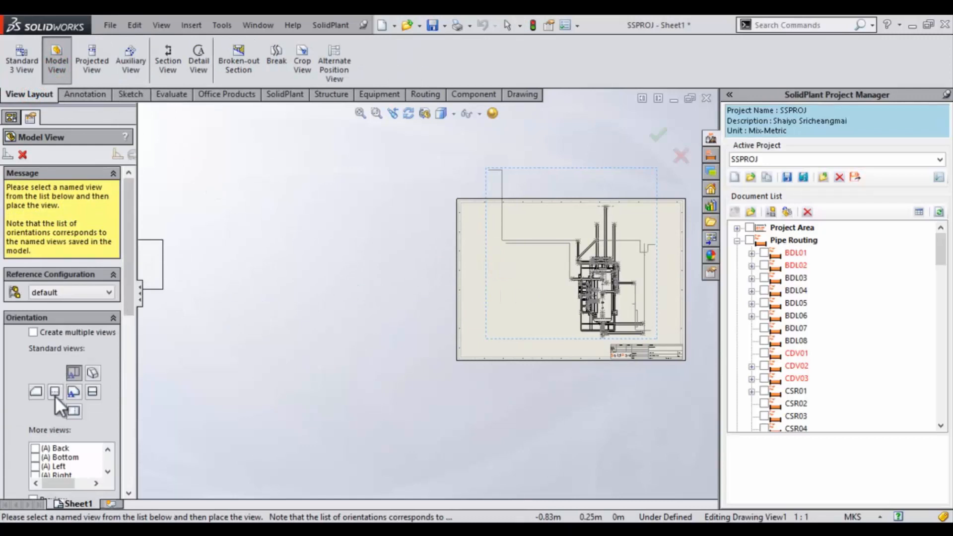
{"action": "left_click", "coordinate": [55, 391]}
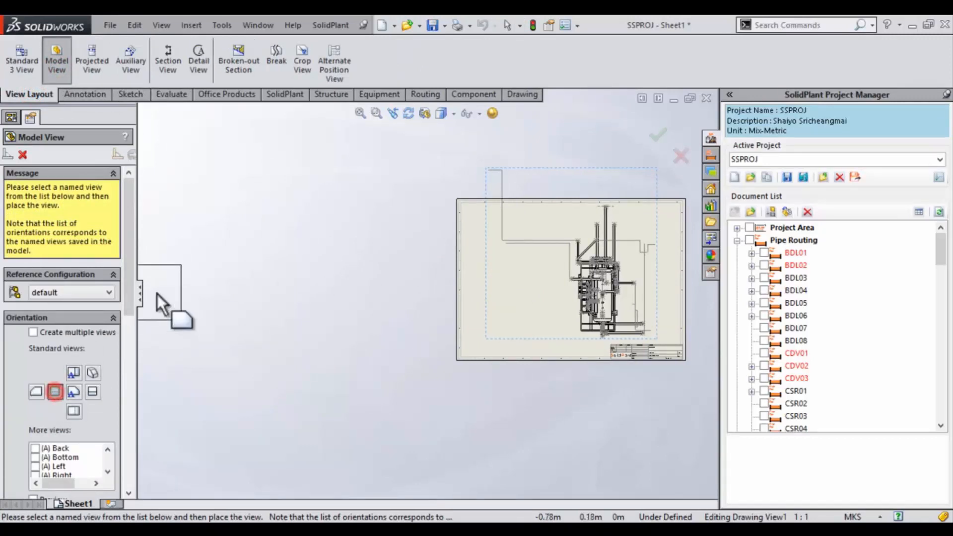
Step: Give the Left view a user-defined scale of 1:50 and place it outside the sheet, beside its left edge, without projected views
{"action": "left_click_drag", "start_coordinate": [131, 281], "coordinate": [125, 428]}
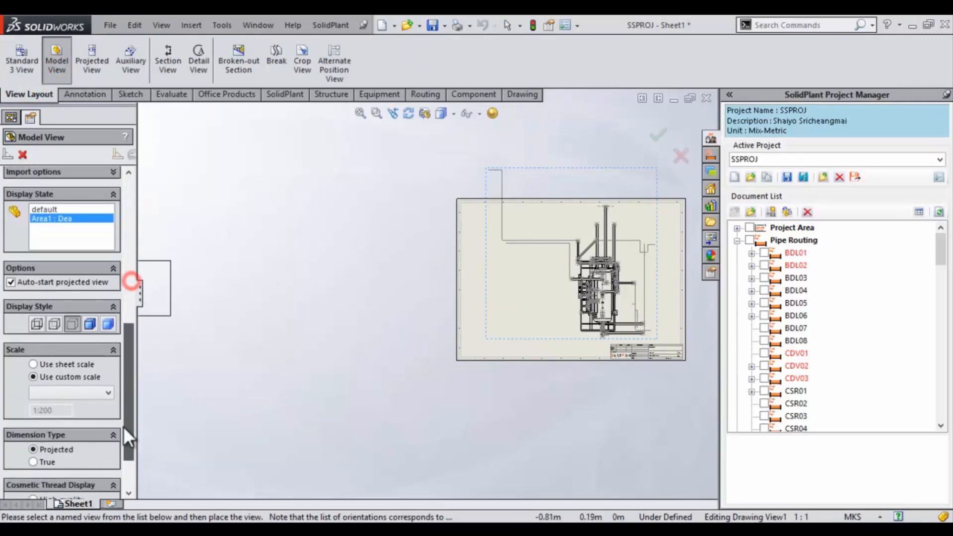
{"action": "left_click", "coordinate": [70, 389]}
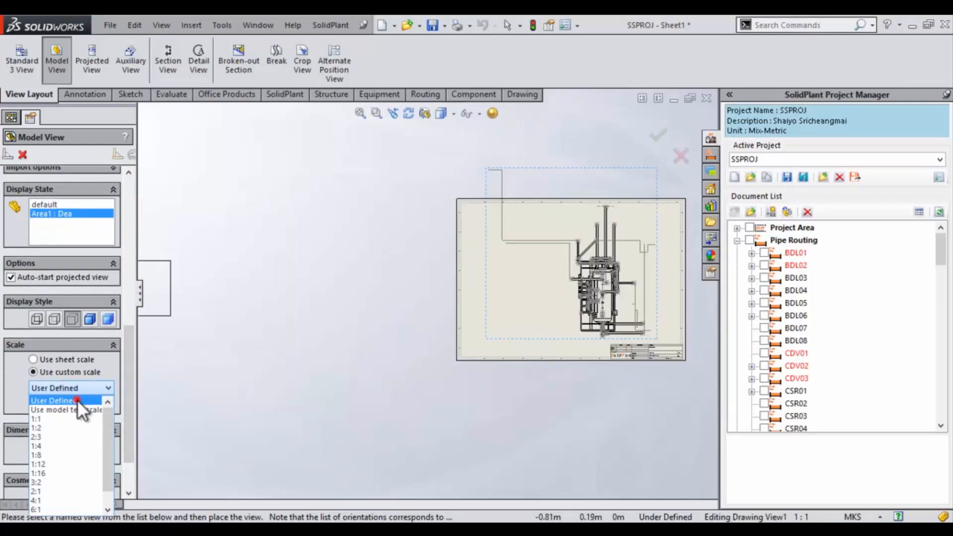
{"action": "left_click", "coordinate": [77, 399]}
{"action": "left_click", "coordinate": [60, 406]}
{"action": "key", "text": "BackSpace"}
{"action": "key", "text": "BackSpace"}
{"action": "key", "text": "BackSpace"}
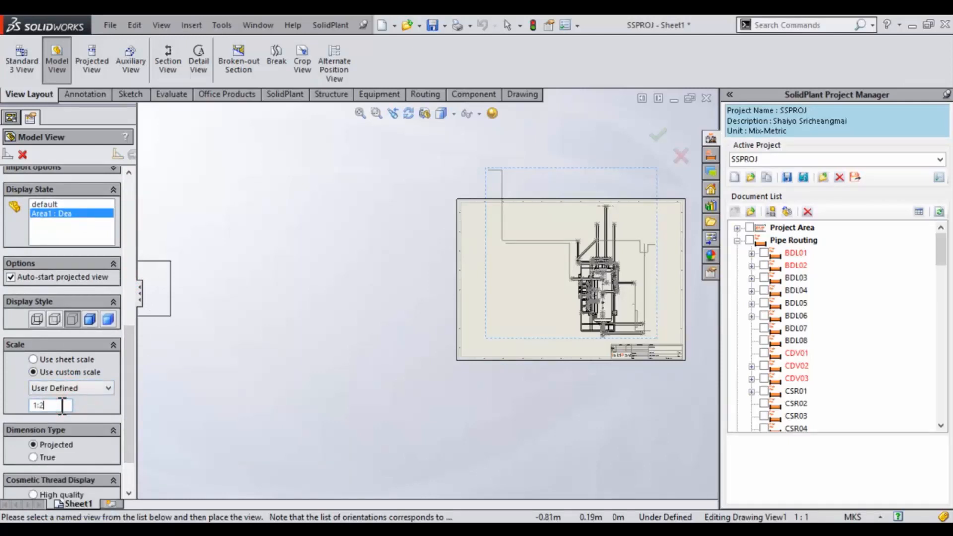
{"action": "type", "text": "50"}
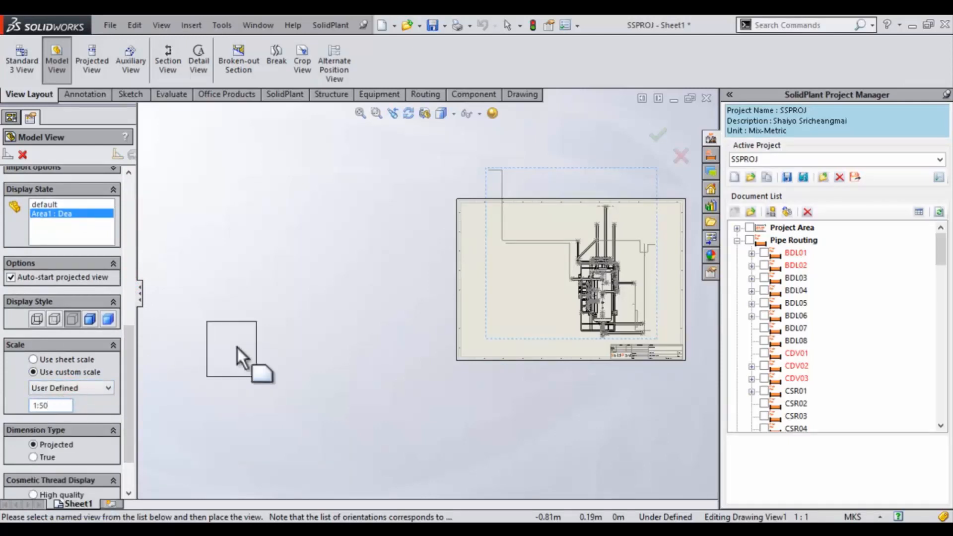
{"action": "left_click", "coordinate": [301, 266]}
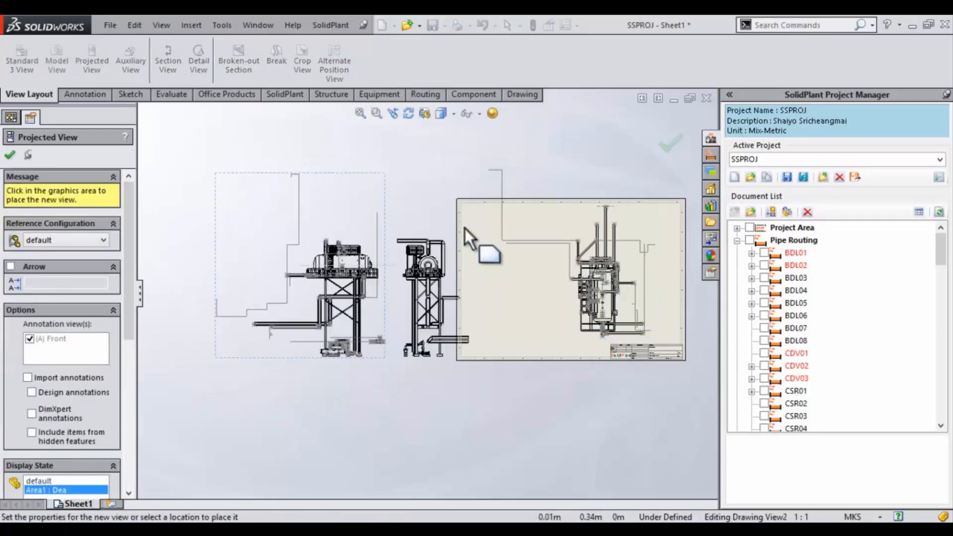
{"action": "right_click", "coordinate": [660, 148]}
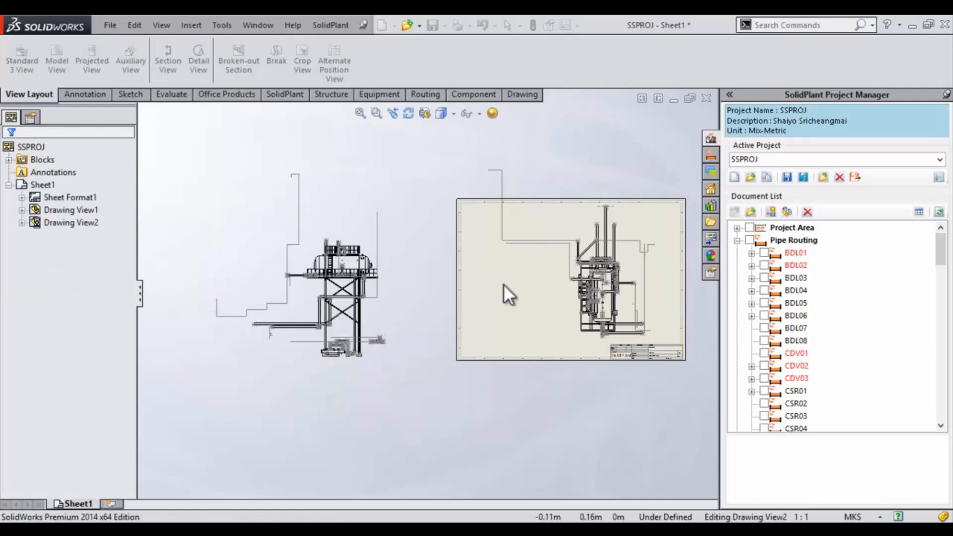
Step: Enable the use of model color for HLR/HLV in drawings in the document's detailing properties
{"action": "left_click", "coordinate": [522, 278]}
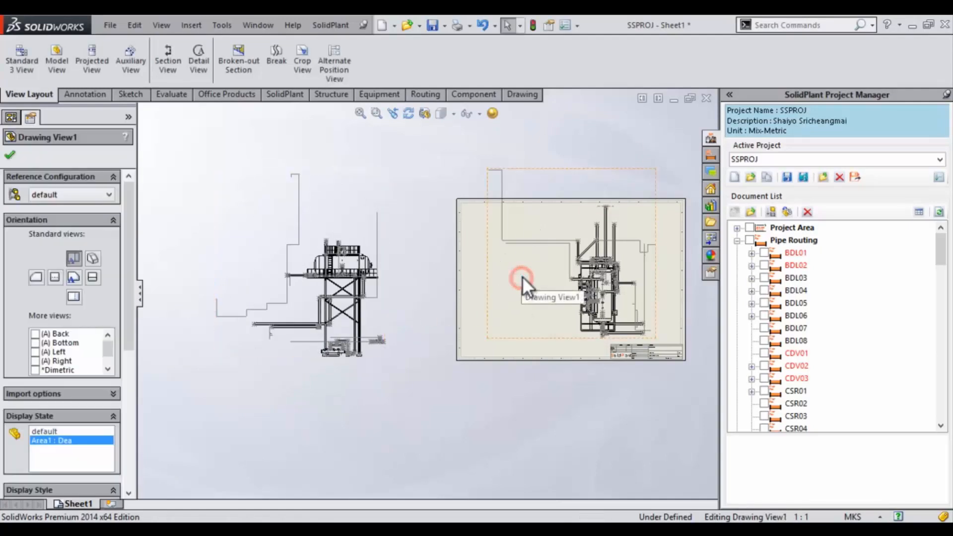
{"action": "scroll", "coordinate": [522, 276], "scroll_direction": "down", "scroll_amount": 4}
{"action": "middle_click_drag", "start_coordinate": [374, 285], "coordinate": [329, 283]}
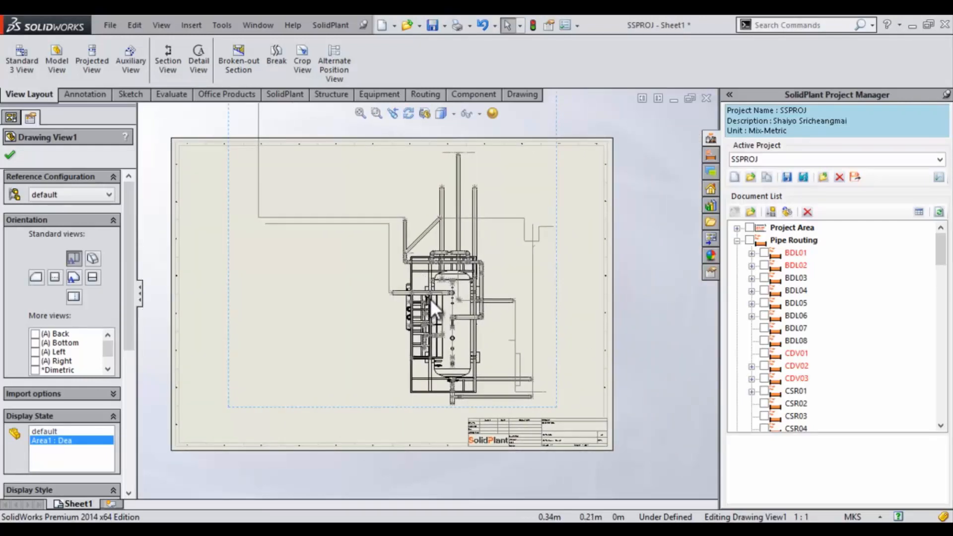
{"action": "scroll", "coordinate": [430, 298], "scroll_direction": "down", "scroll_amount": 2}
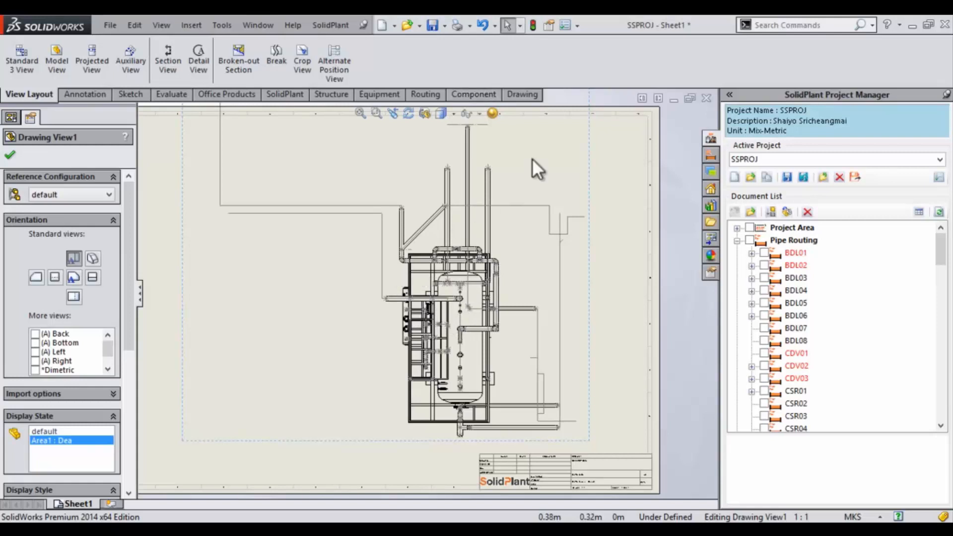
{"action": "left_click", "coordinate": [566, 24]}
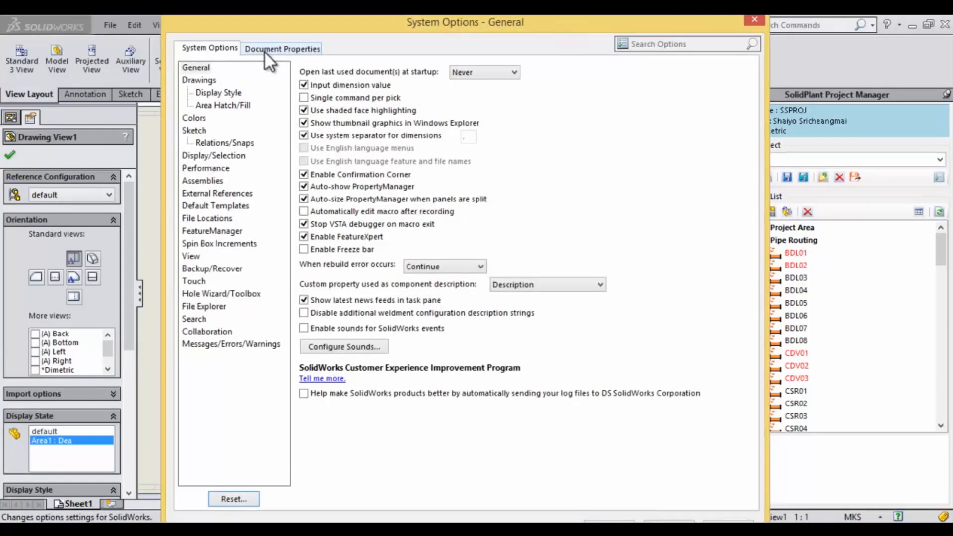
{"action": "left_click", "coordinate": [264, 49]}
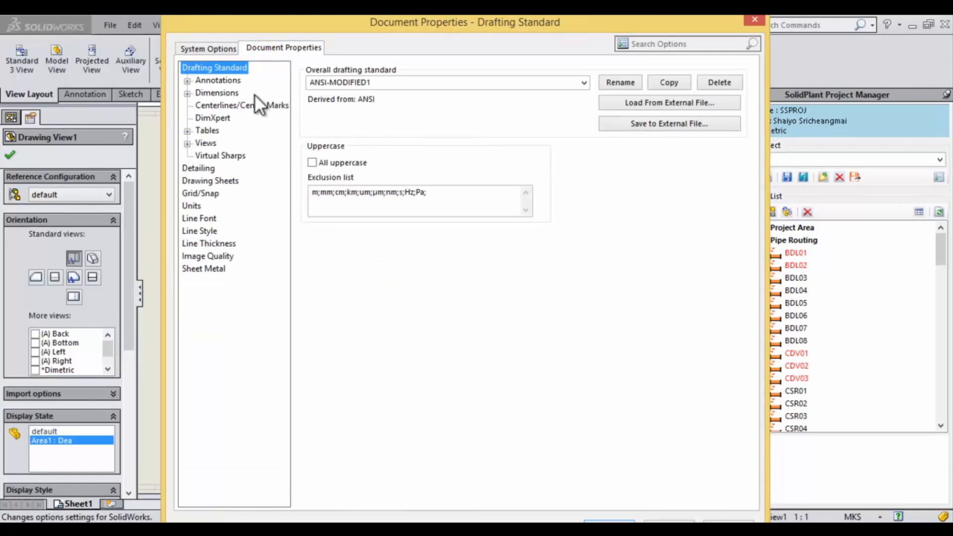
{"action": "left_click", "coordinate": [201, 170]}
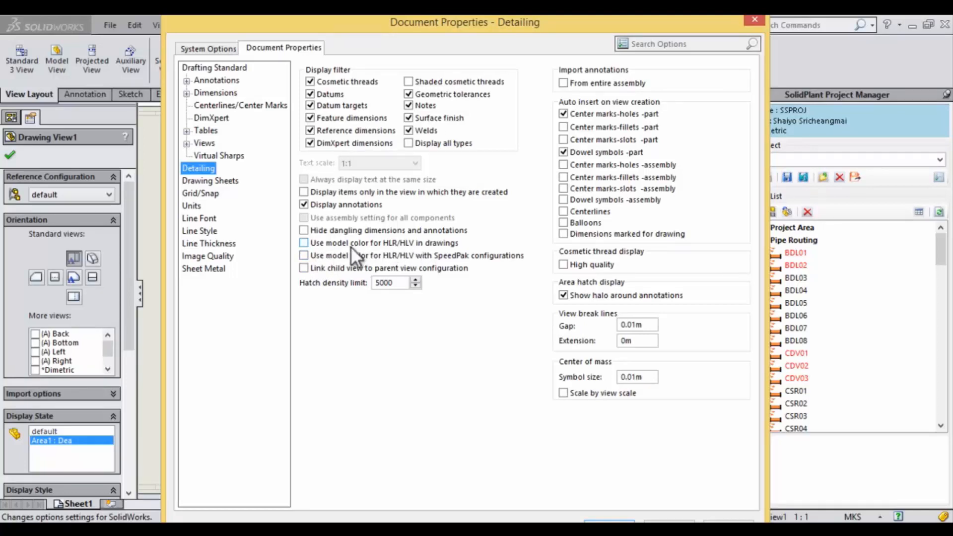
{"action": "left_click", "coordinate": [304, 243]}
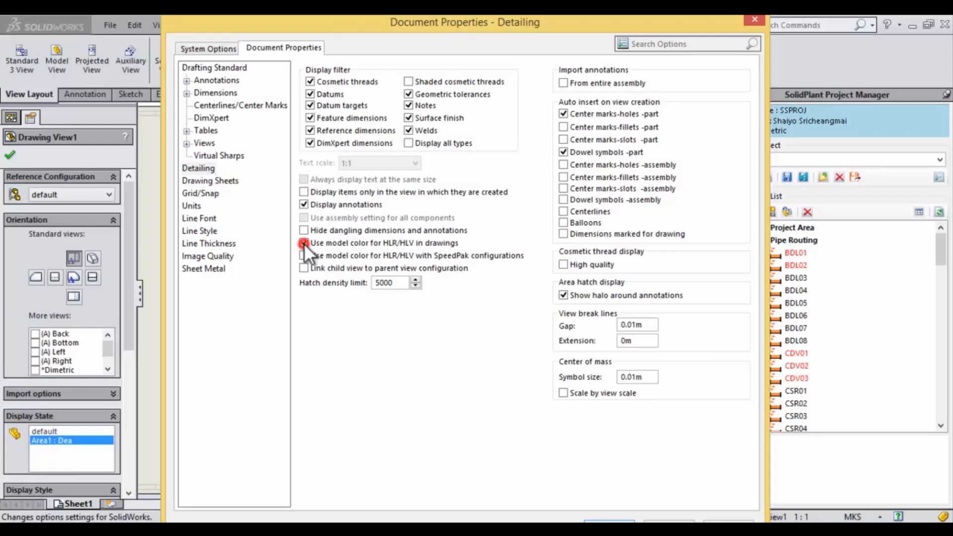
Step: Set the document's unit system to Custom with length in millimeters and no decimals, and apply the document properties
{"action": "left_click", "coordinate": [192, 209]}
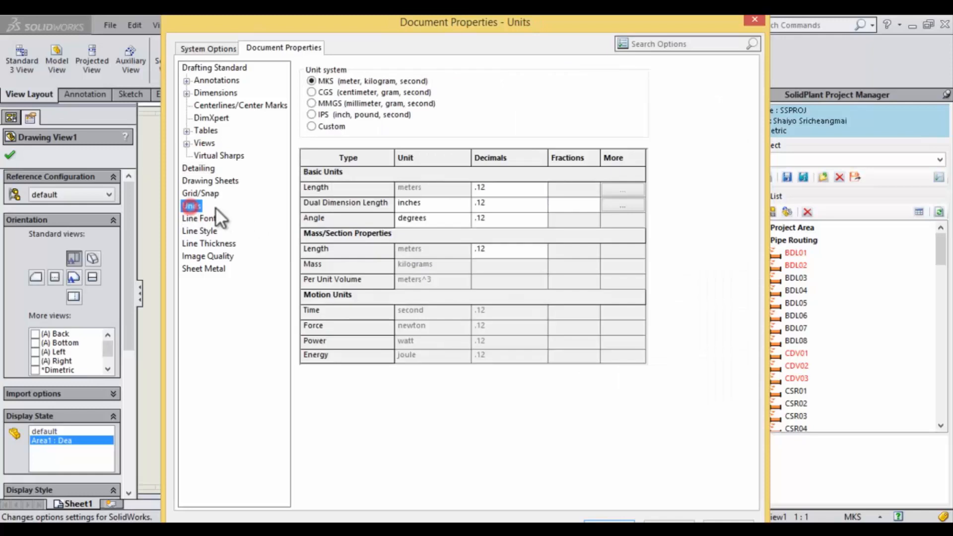
{"action": "left_click", "coordinate": [313, 127]}
{"action": "left_click", "coordinate": [457, 187]}
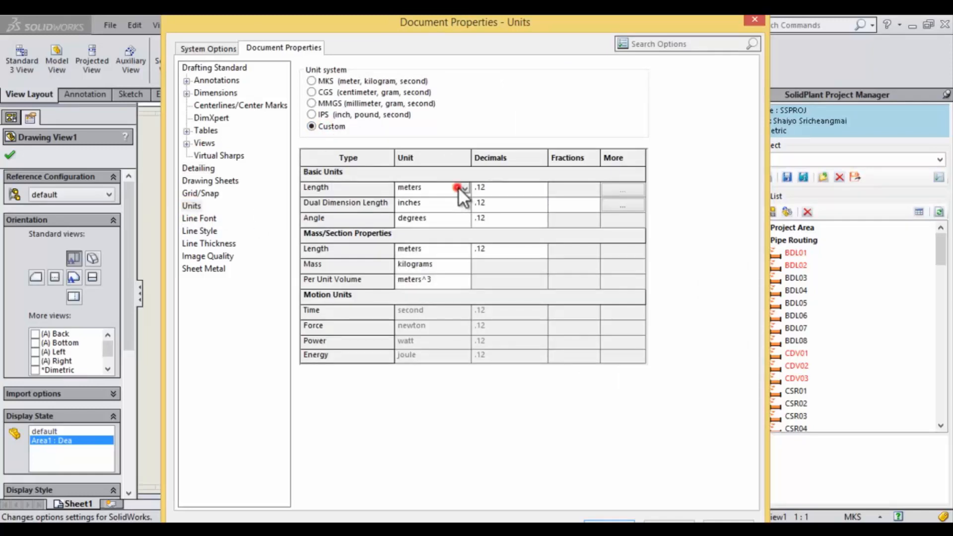
{"action": "left_click", "coordinate": [463, 188]}
{"action": "left_click", "coordinate": [464, 202]}
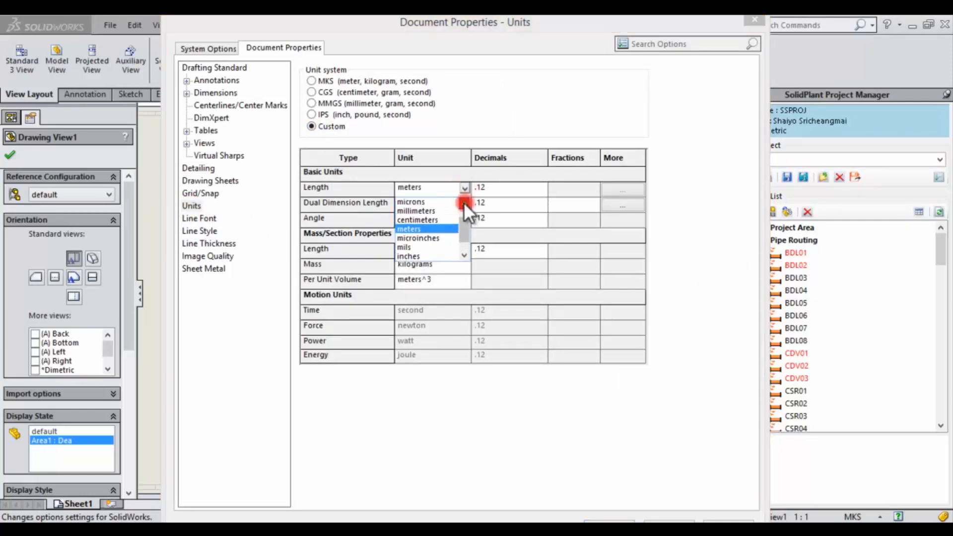
{"action": "left_click", "coordinate": [426, 211]}
{"action": "left_click", "coordinate": [524, 188]}
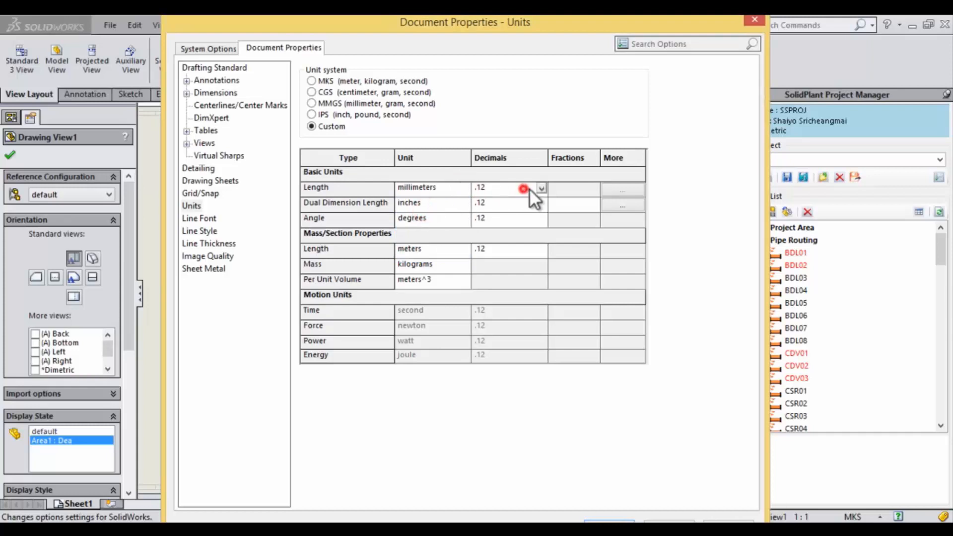
{"action": "left_click", "coordinate": [539, 189]}
{"action": "left_click", "coordinate": [541, 203]}
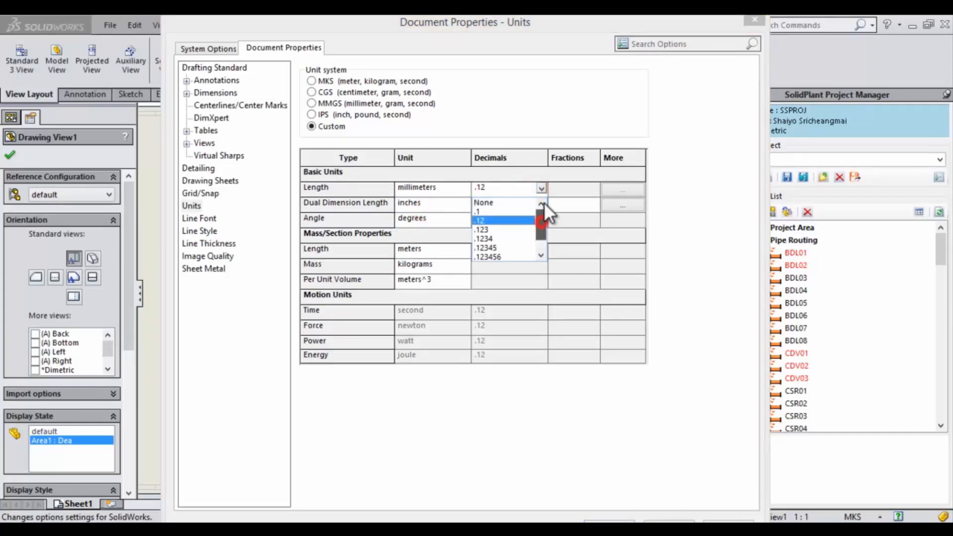
{"action": "left_click", "coordinate": [490, 201]}
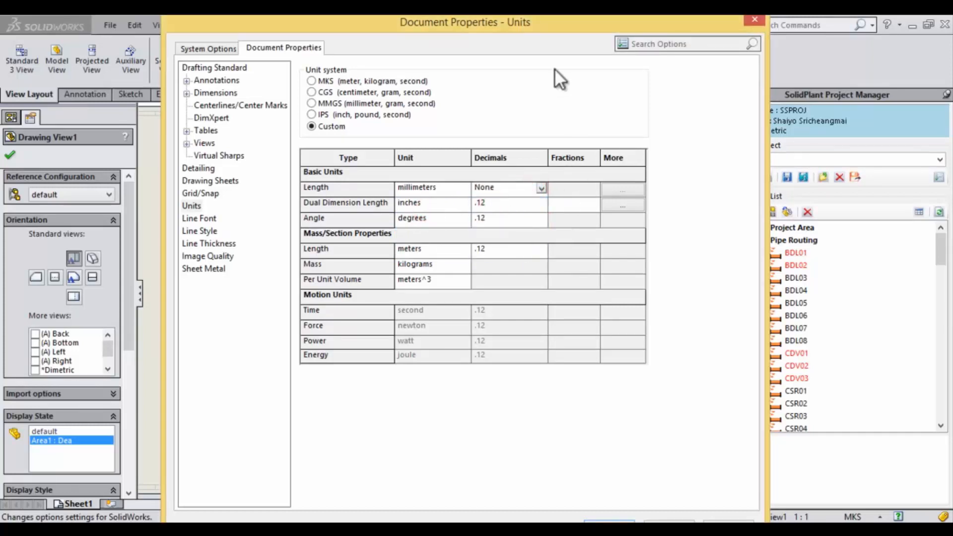
{"action": "left_click_drag", "start_coordinate": [552, 26], "coordinate": [552, 20]}
{"action": "left_click", "coordinate": [608, 519]}
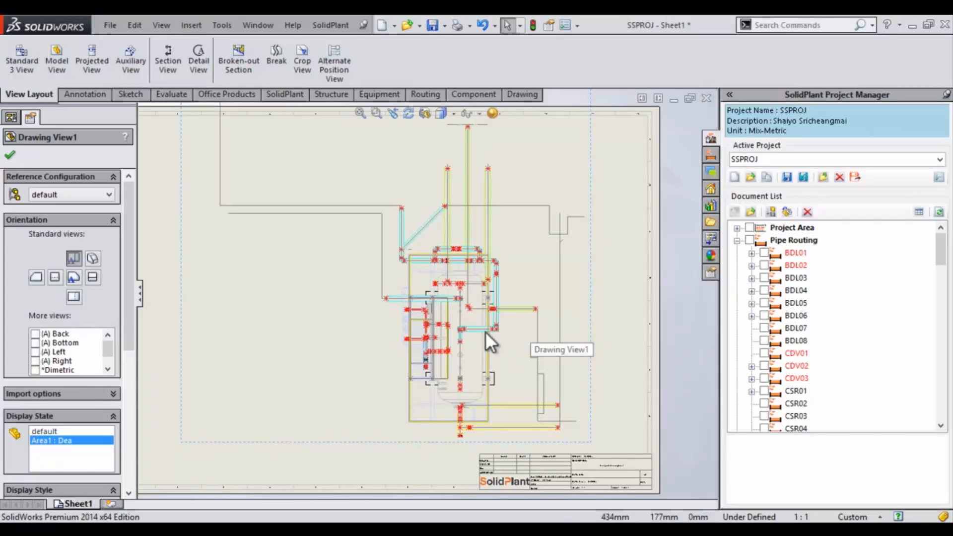
{"action": "scroll", "coordinate": [480, 331], "scroll_direction": "up", "scroll_amount": 1}
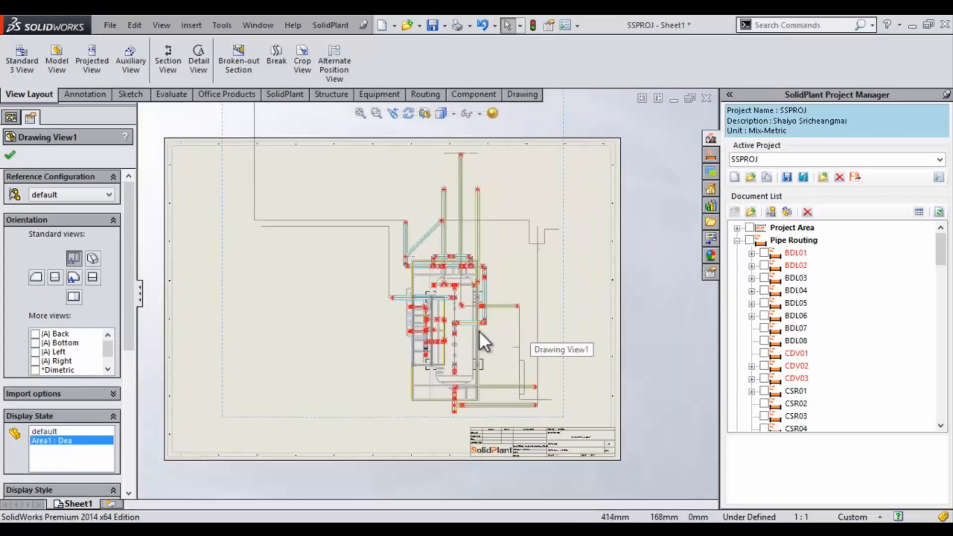
{"action": "left_click", "coordinate": [384, 439]}
{"action": "scroll", "coordinate": [371, 418], "scroll_direction": "up", "scroll_amount": 1}
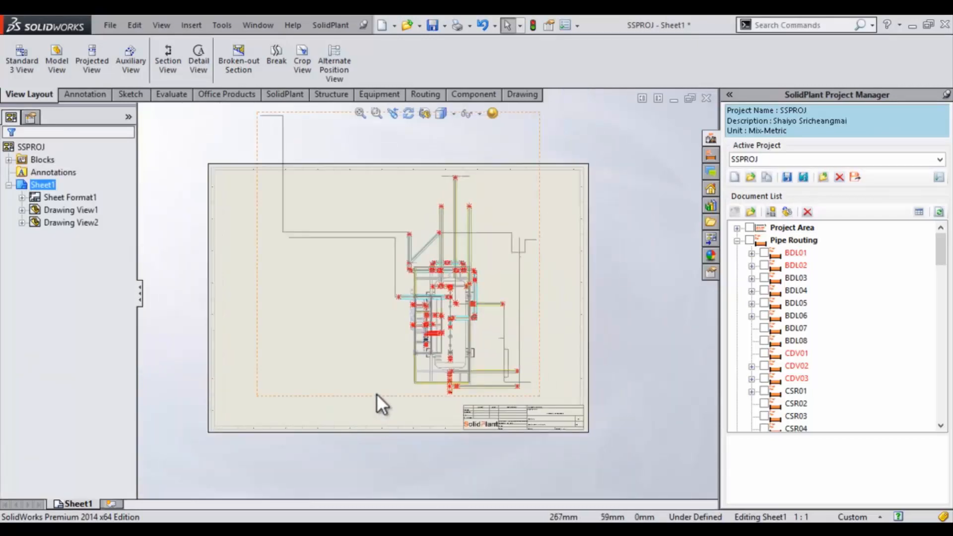
Step: Examine the Left view beside the sheet and the colored piping around the vessel in the Top view
{"action": "scroll", "coordinate": [376, 393], "scroll_direction": "up", "scroll_amount": 2}
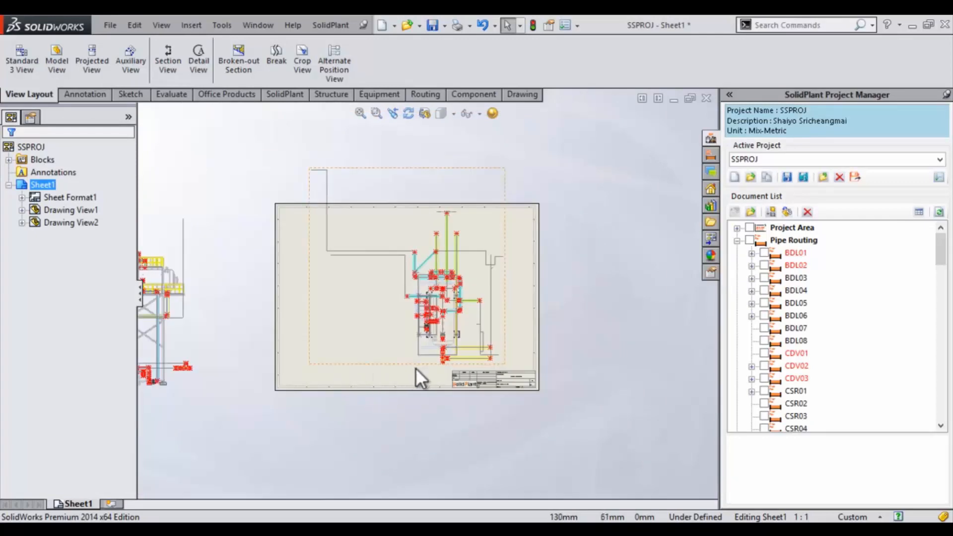
{"action": "middle_click_drag", "start_coordinate": [404, 367], "coordinate": [453, 368]}
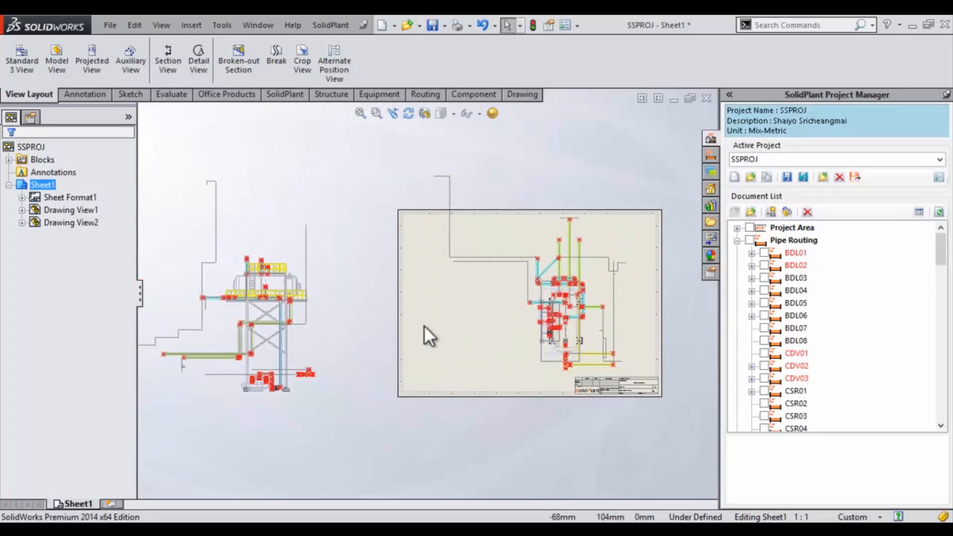
{"action": "middle_click_drag", "start_coordinate": [544, 301], "coordinate": [435, 314]}
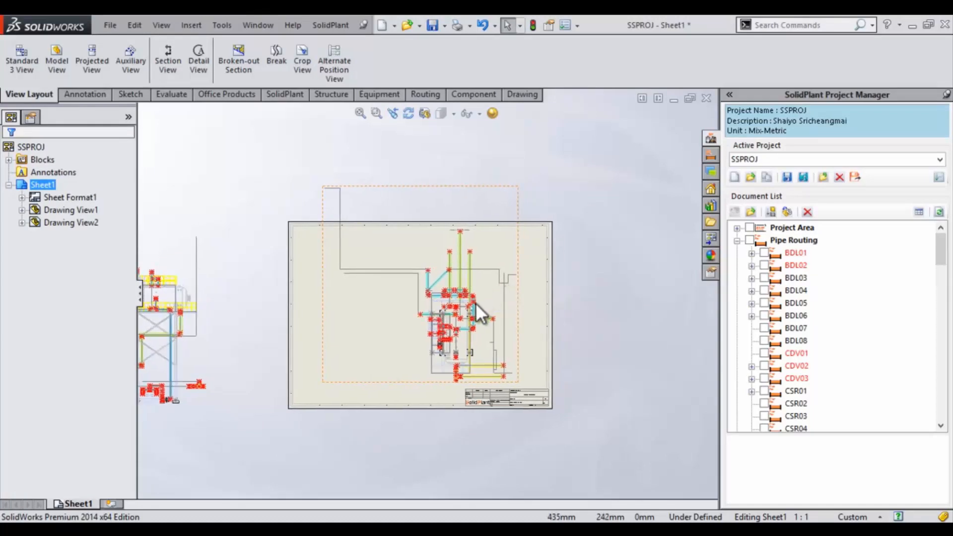
{"action": "scroll", "coordinate": [475, 302], "scroll_direction": "down", "scroll_amount": 2}
{"action": "scroll", "coordinate": [474, 305], "scroll_direction": "down", "scroll_amount": 4}
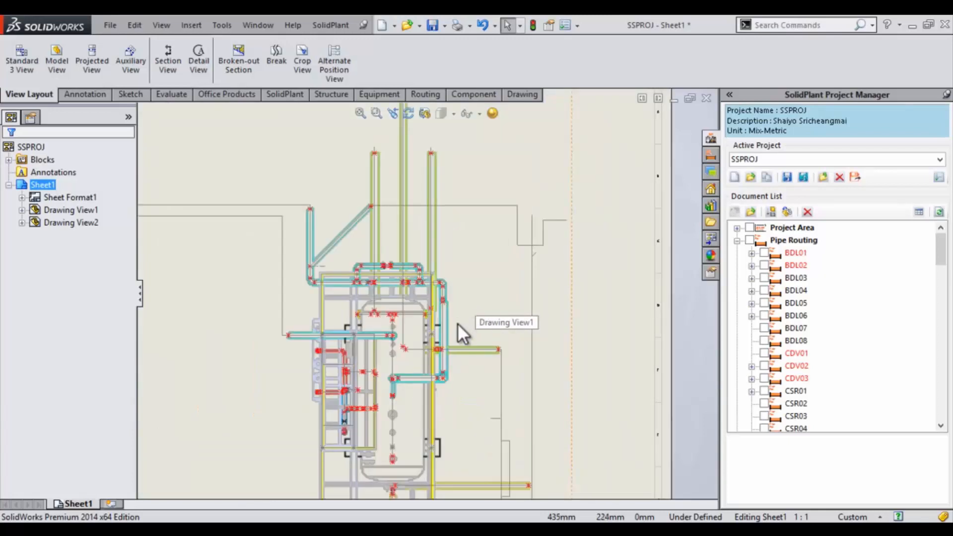
{"action": "scroll", "coordinate": [459, 328], "scroll_direction": "down", "scroll_amount": 2}
{"action": "middle_click_drag", "start_coordinate": [460, 328], "coordinate": [464, 245]}
{"action": "scroll", "coordinate": [429, 212], "scroll_direction": "down", "scroll_amount": 2}
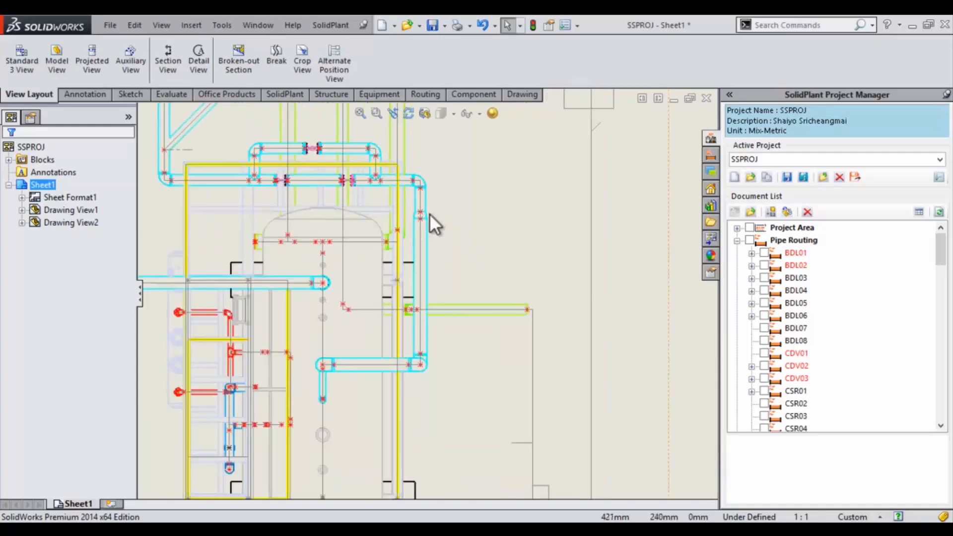
Step: Add a vertical Smart Dimension in the Top view between the bypass loop's centerline and the horizontal header below it, placed beside the piping
{"action": "left_click", "coordinate": [87, 95]}
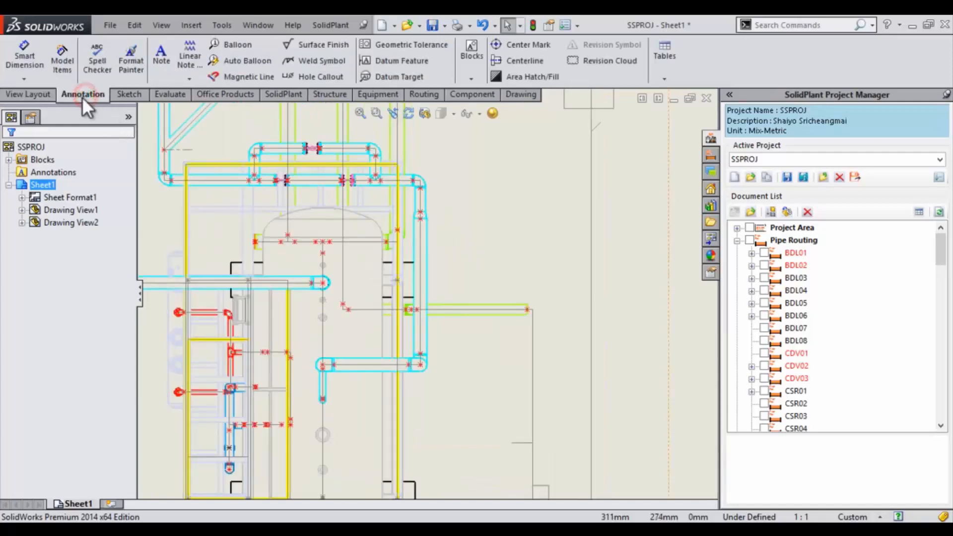
{"action": "left_click", "coordinate": [23, 63]}
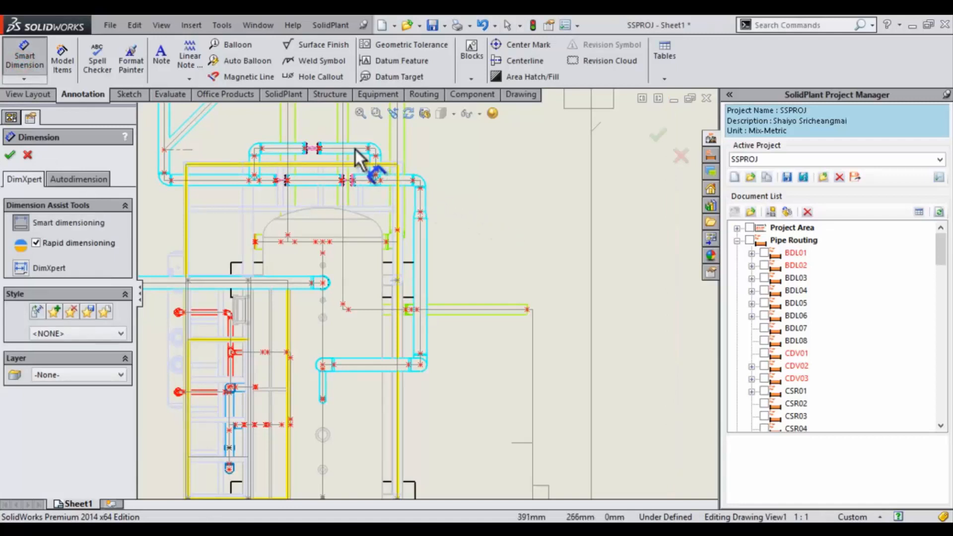
{"action": "scroll", "coordinate": [355, 149], "scroll_direction": "down", "scroll_amount": 2}
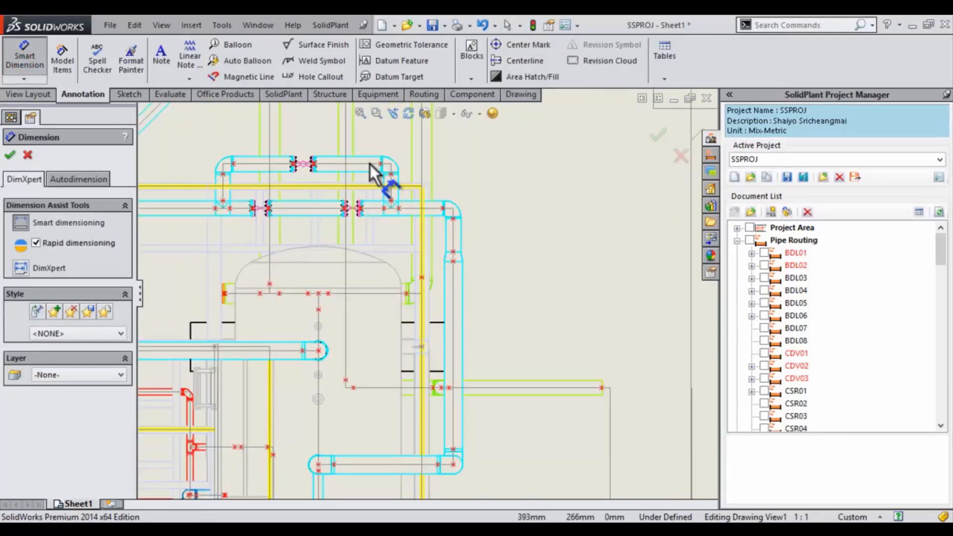
{"action": "left_click", "coordinate": [433, 209]}
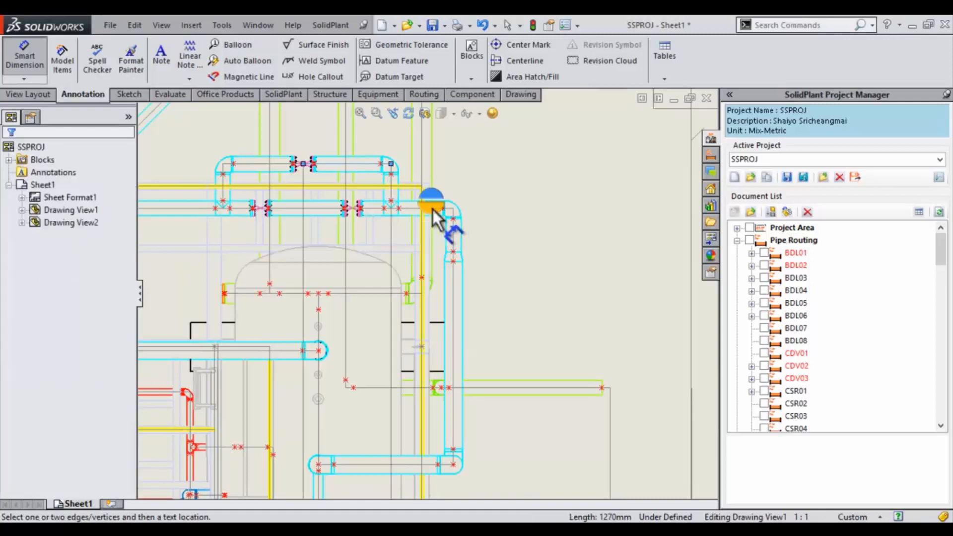
{"action": "left_click", "coordinate": [433, 209]}
{"action": "left_click", "coordinate": [546, 186]}
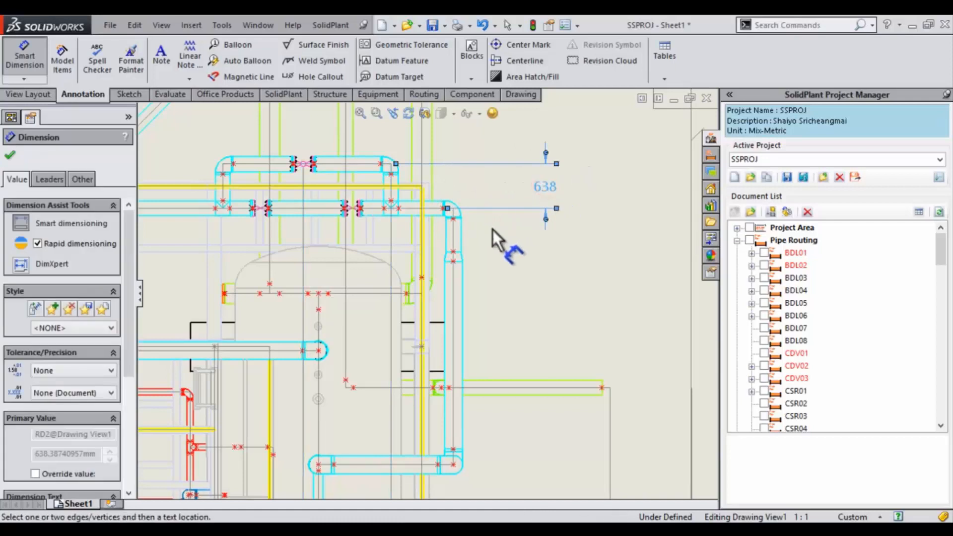
Step: Dimension the vertical distance from the header's centerline to the horizontal pipe ending over the vessel, in line with the first dimension
{"action": "left_click", "coordinate": [433, 209]}
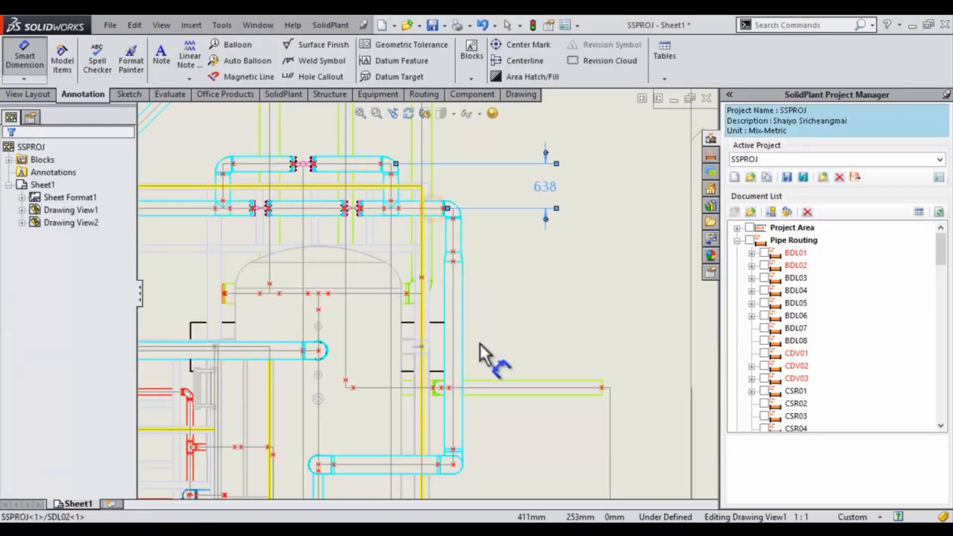
{"action": "left_click", "coordinate": [284, 351]}
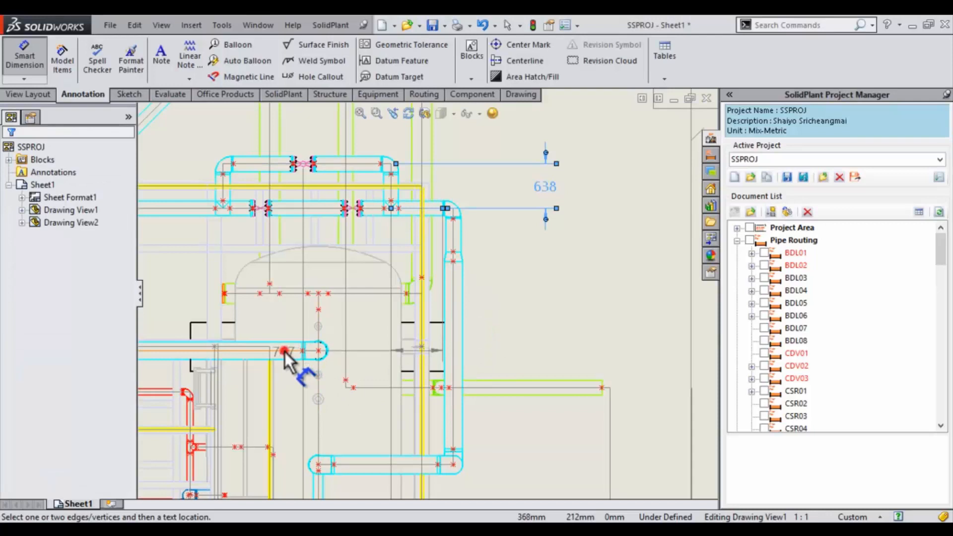
{"action": "left_click", "coordinate": [548, 273]}
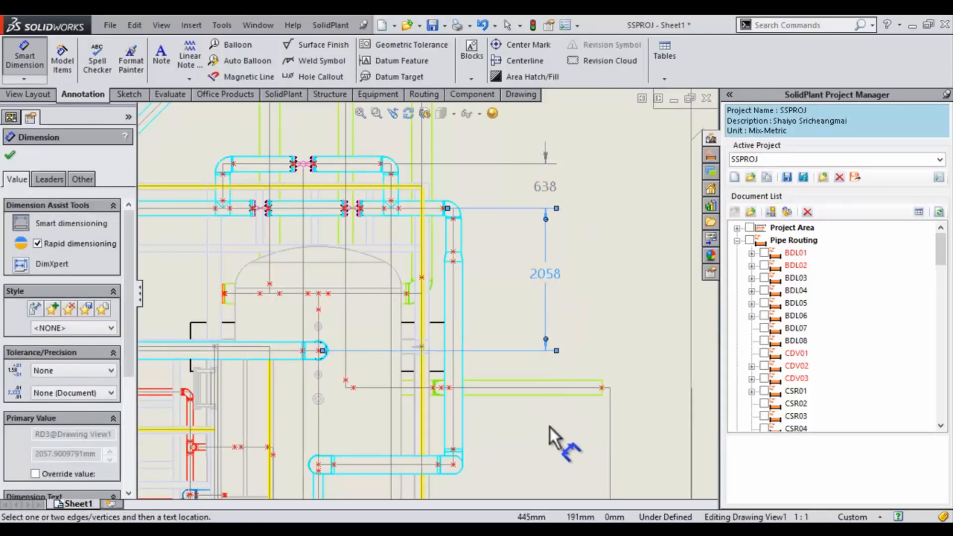
Step: Dimension the vertical distance from the pipe ending over the vessel to the lowest horizontal cyan run, aligned below the previous dimension, and finish dimensioning
{"action": "middle_click_drag", "start_coordinate": [549, 392], "coordinate": [546, 302]}
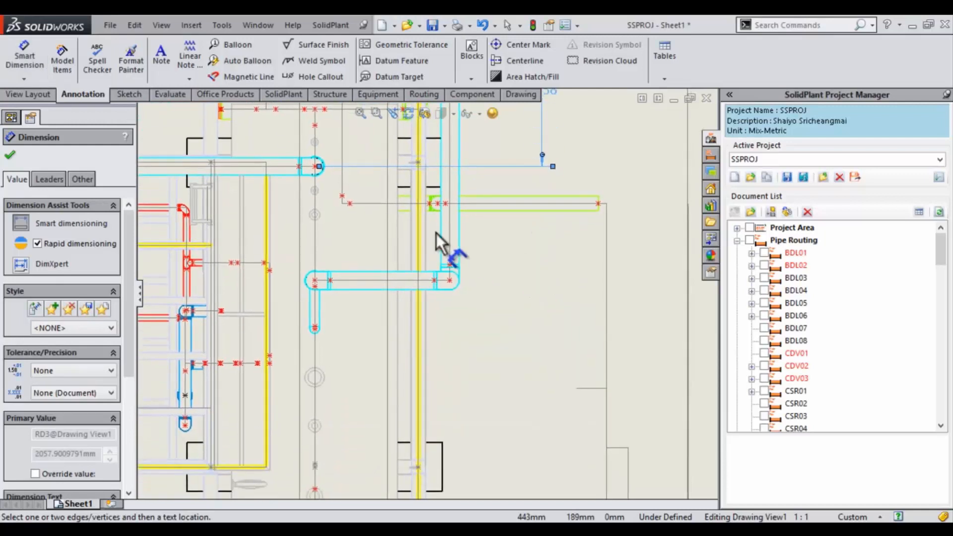
{"action": "left_click", "coordinate": [317, 166]}
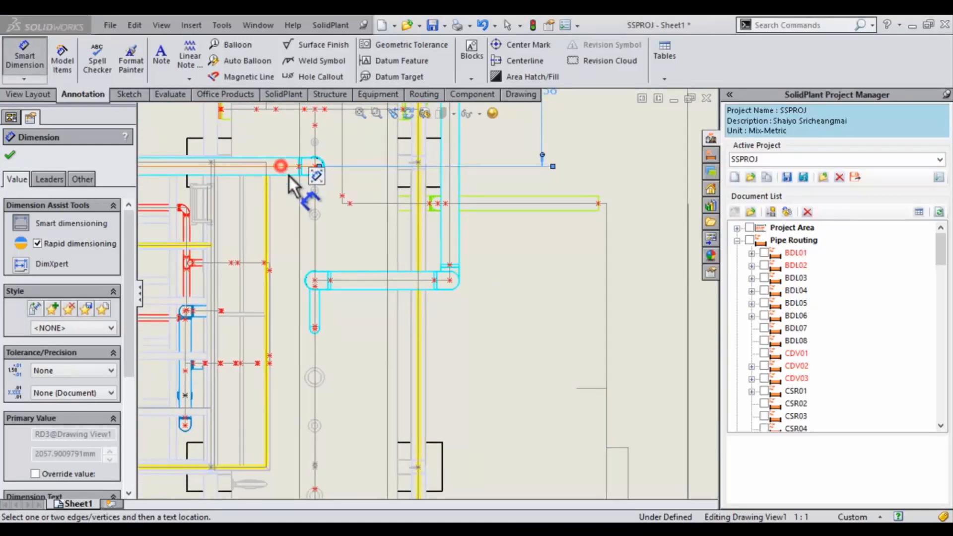
{"action": "left_click", "coordinate": [358, 281]}
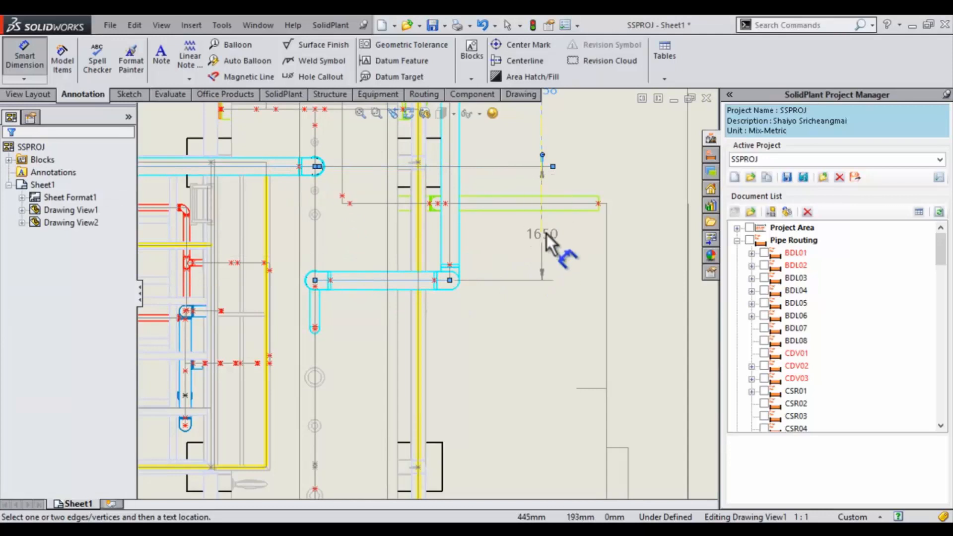
{"action": "left_click", "coordinate": [546, 227]}
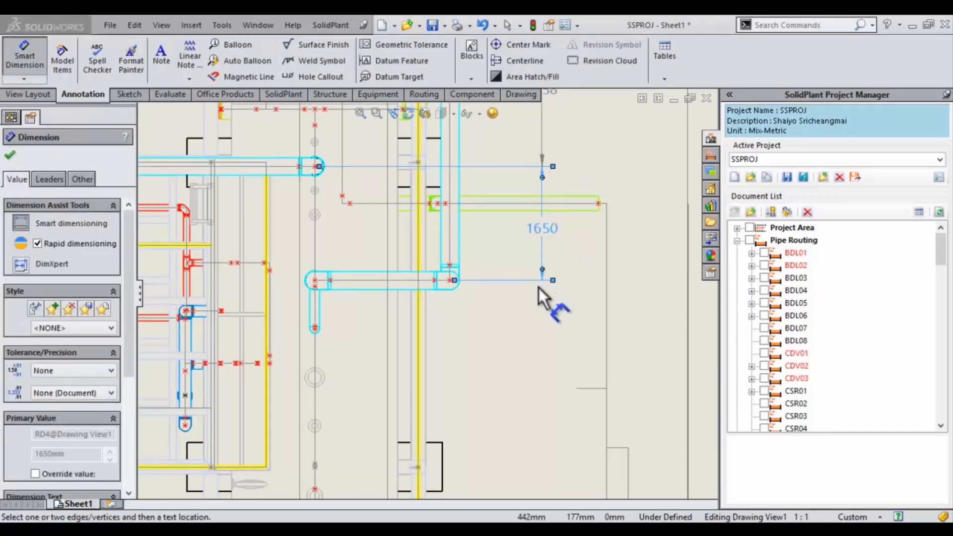
{"action": "key", "text": "Escape"}
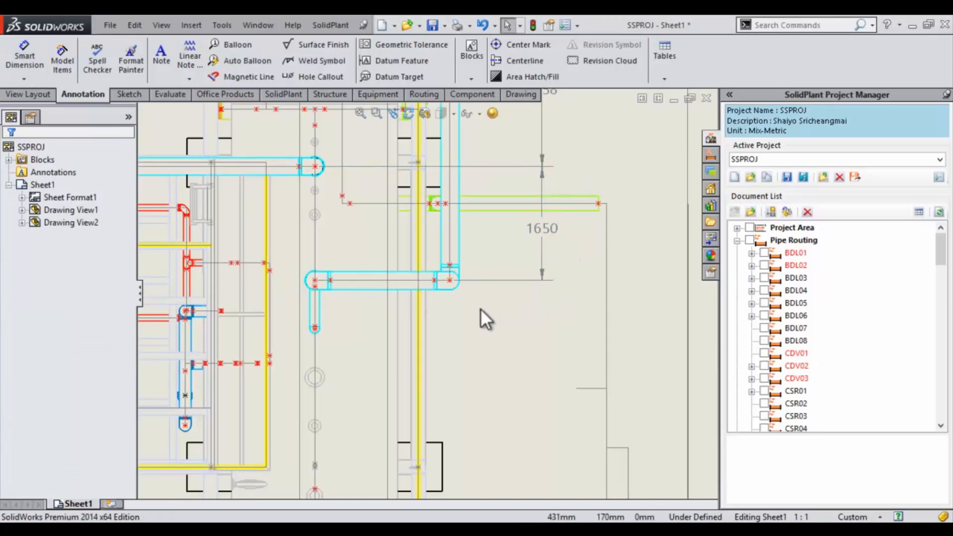
Step: Add a Line Number label to the lowest horizontal cyan pipe run and position it just below the pipe
{"action": "scroll", "coordinate": [435, 286], "scroll_direction": "up", "scroll_amount": 1}
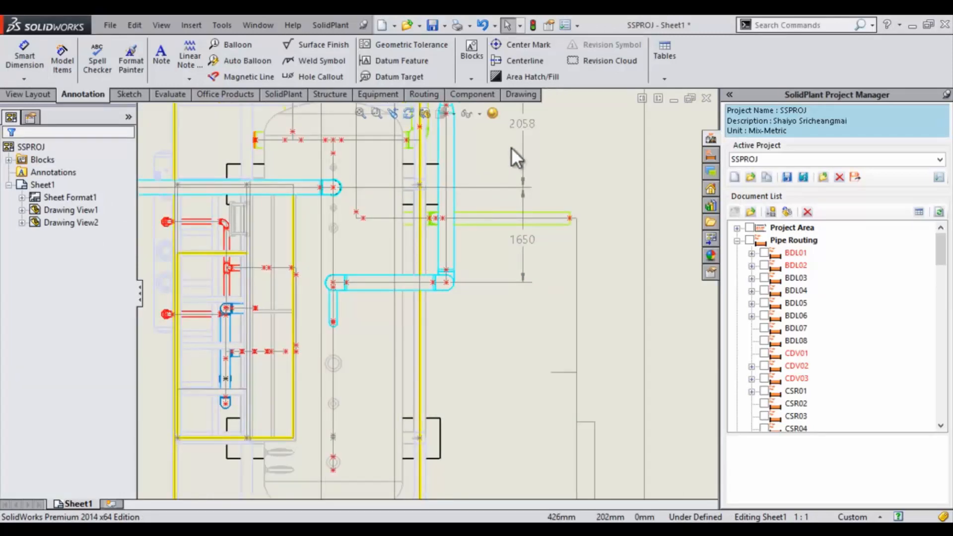
{"action": "left_click", "coordinate": [520, 95]}
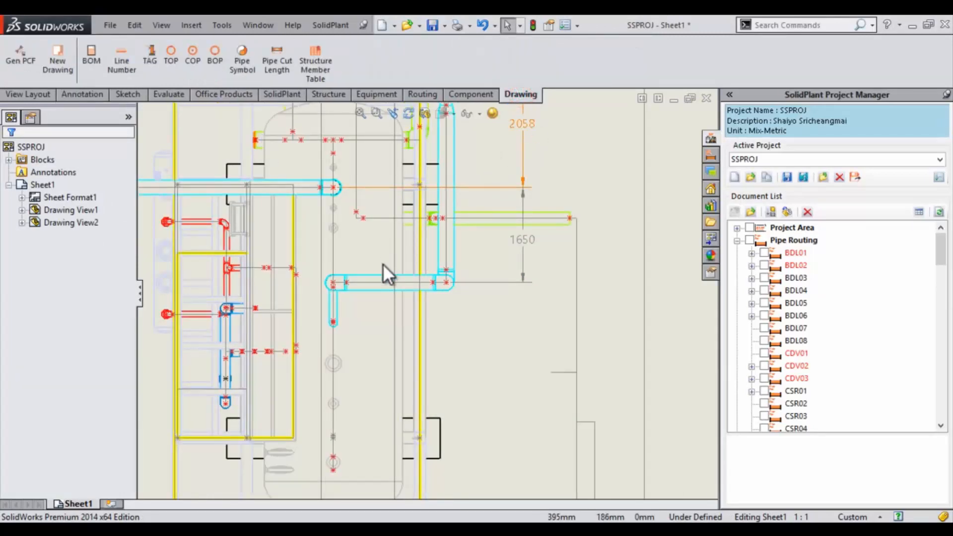
{"action": "scroll", "coordinate": [388, 289], "scroll_direction": "down", "scroll_amount": 2}
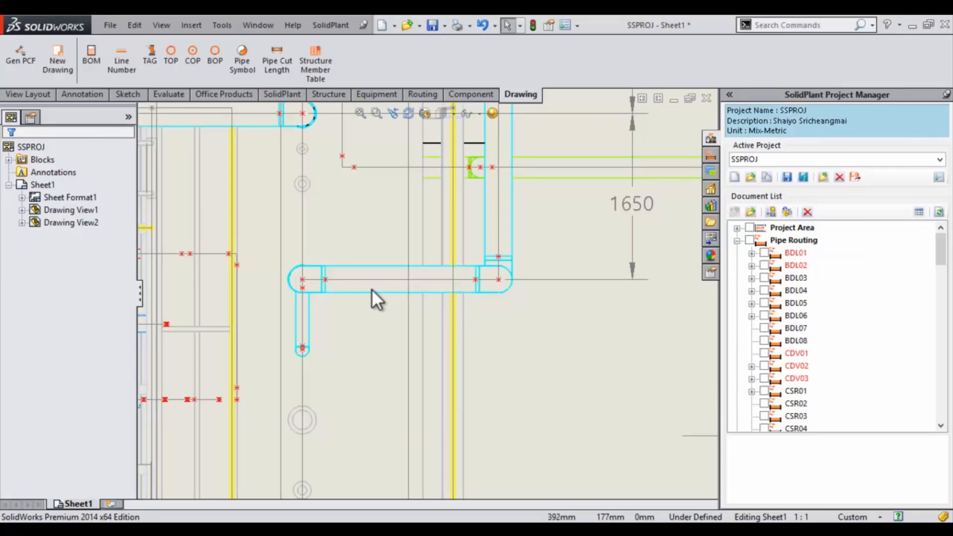
{"action": "left_click", "coordinate": [371, 288]}
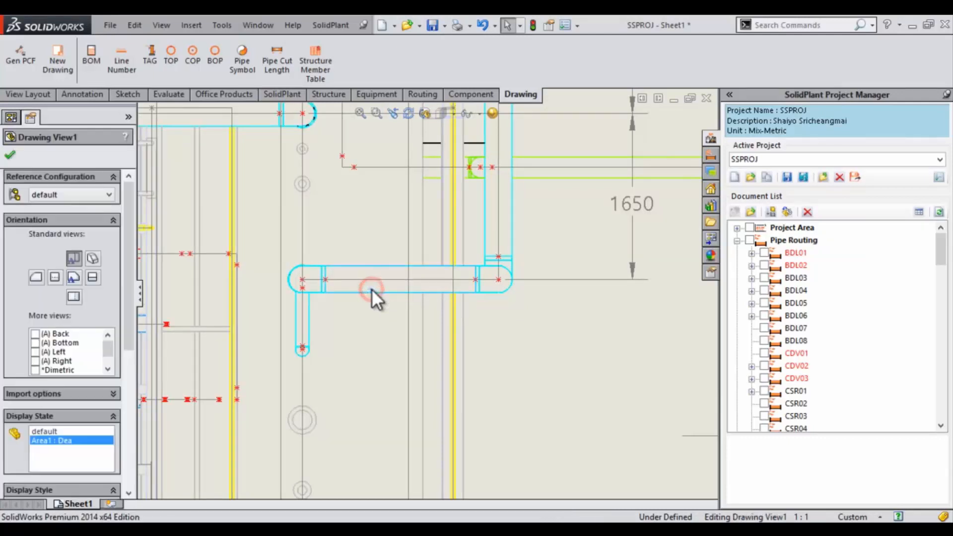
{"action": "left_click", "coordinate": [123, 65]}
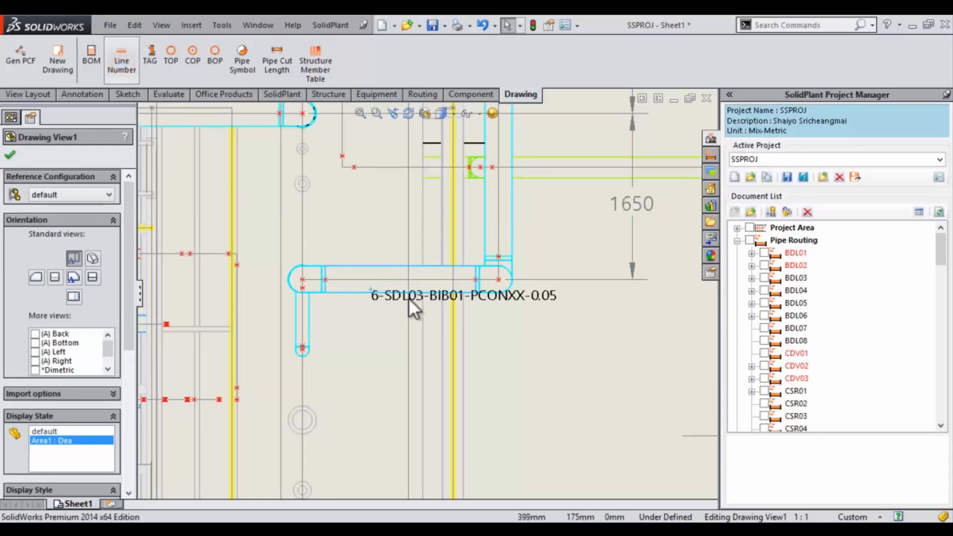
{"action": "left_click_drag", "start_coordinate": [398, 297], "coordinate": [354, 312]}
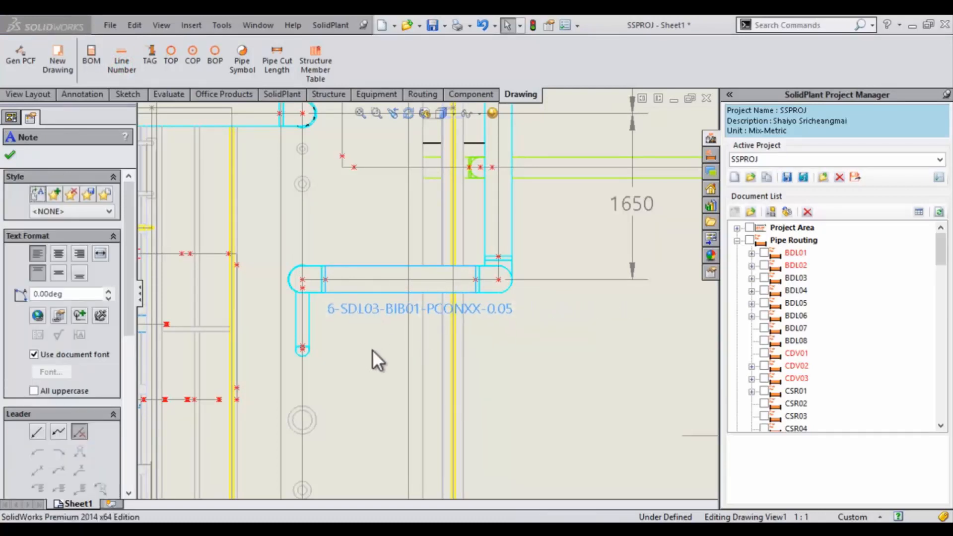
Step: Add a COP (center of pipe) annotation to the same horizontal pipe and move its text clear of the piping, below the line number's end
{"action": "left_click", "coordinate": [492, 289]}
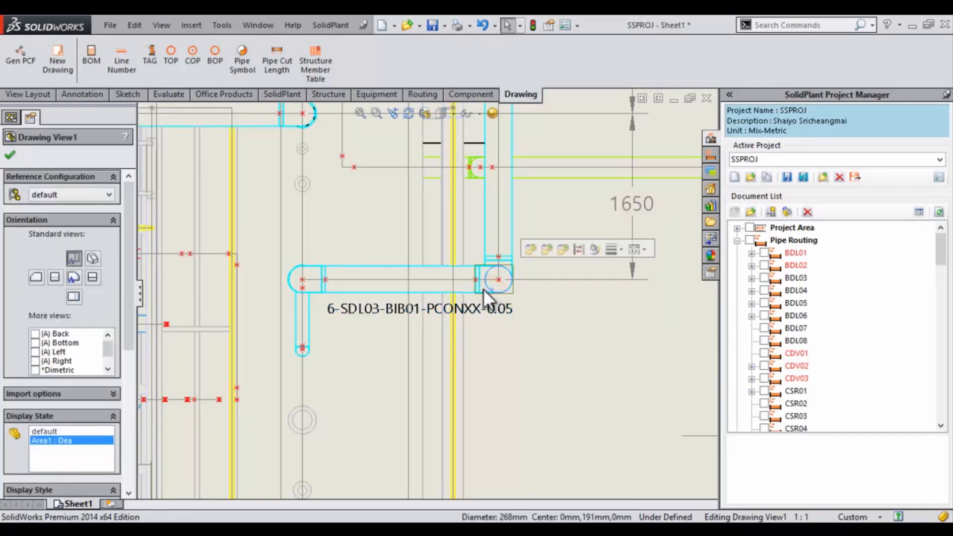
{"action": "left_click", "coordinate": [483, 290]}
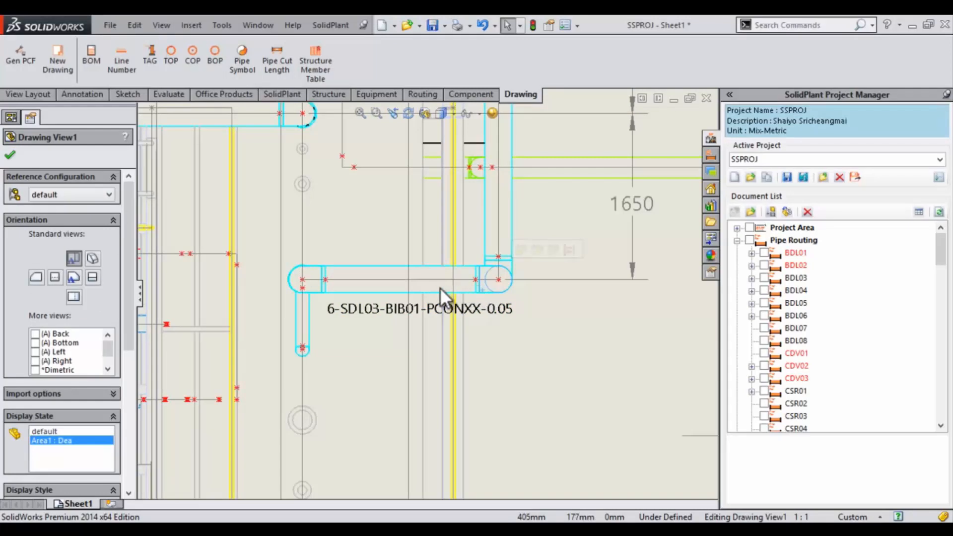
{"action": "left_click", "coordinate": [390, 287]}
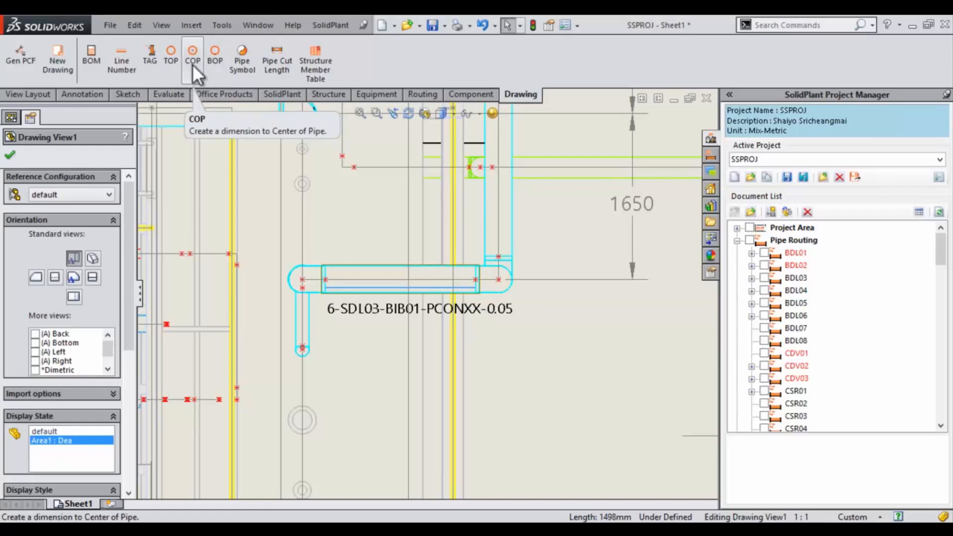
{"action": "left_click", "coordinate": [193, 65]}
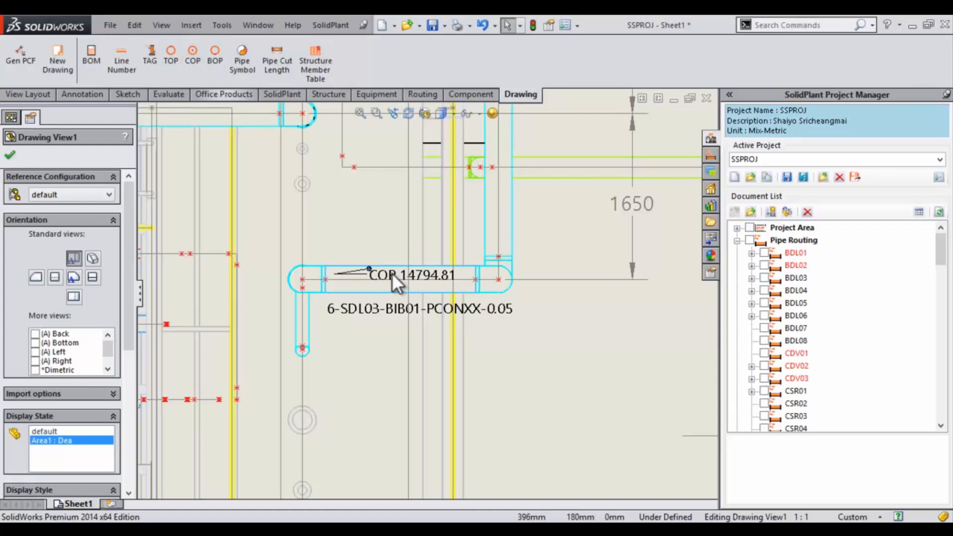
{"action": "left_click", "coordinate": [516, 332]}
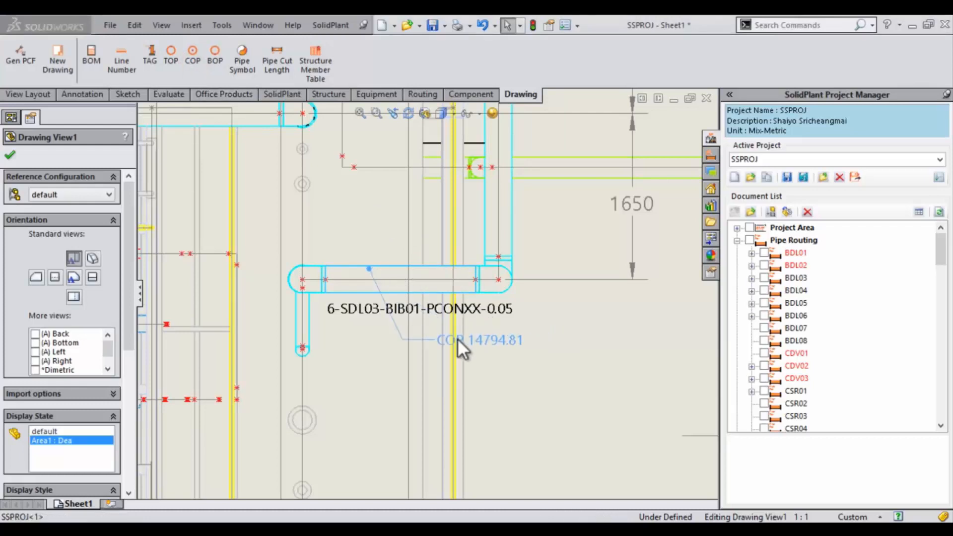
{"action": "left_click", "coordinate": [546, 336]}
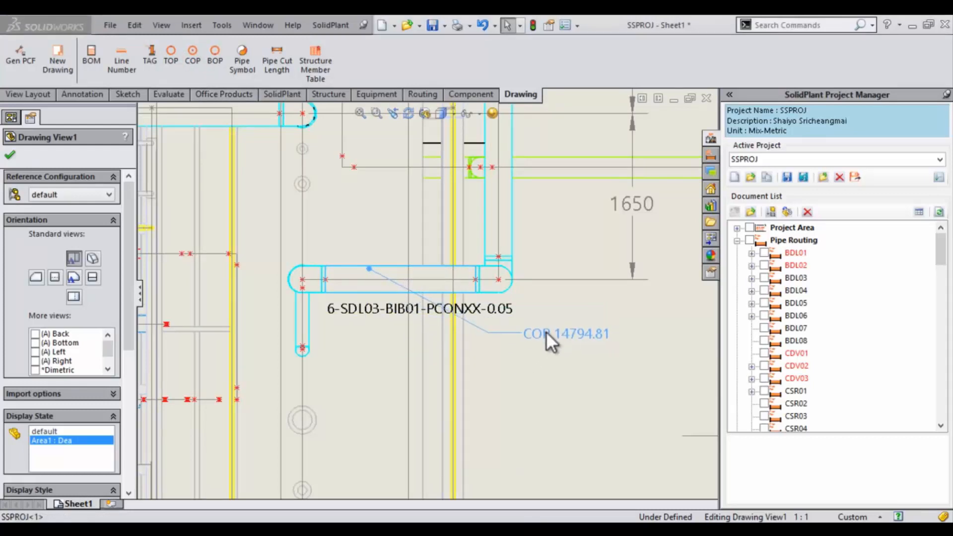
{"action": "left_click", "coordinate": [533, 359]}
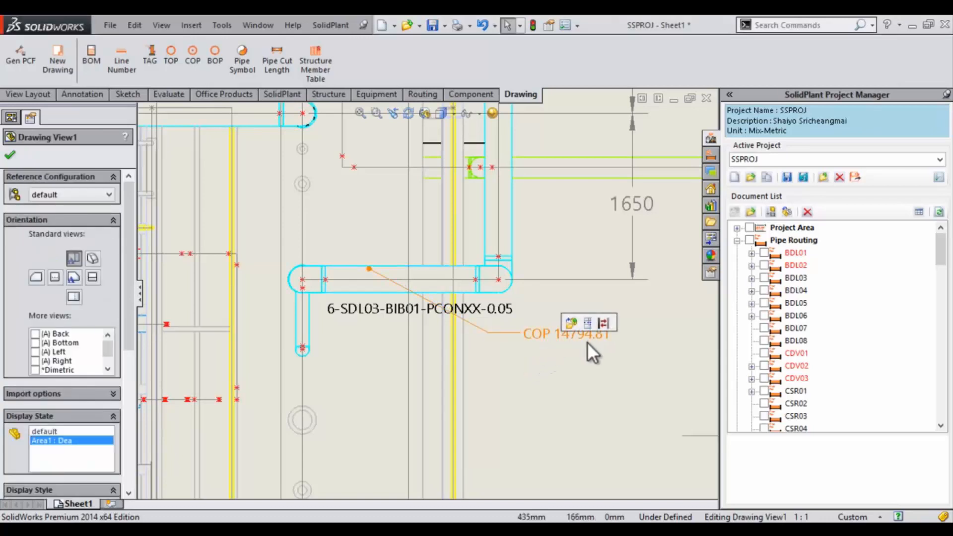